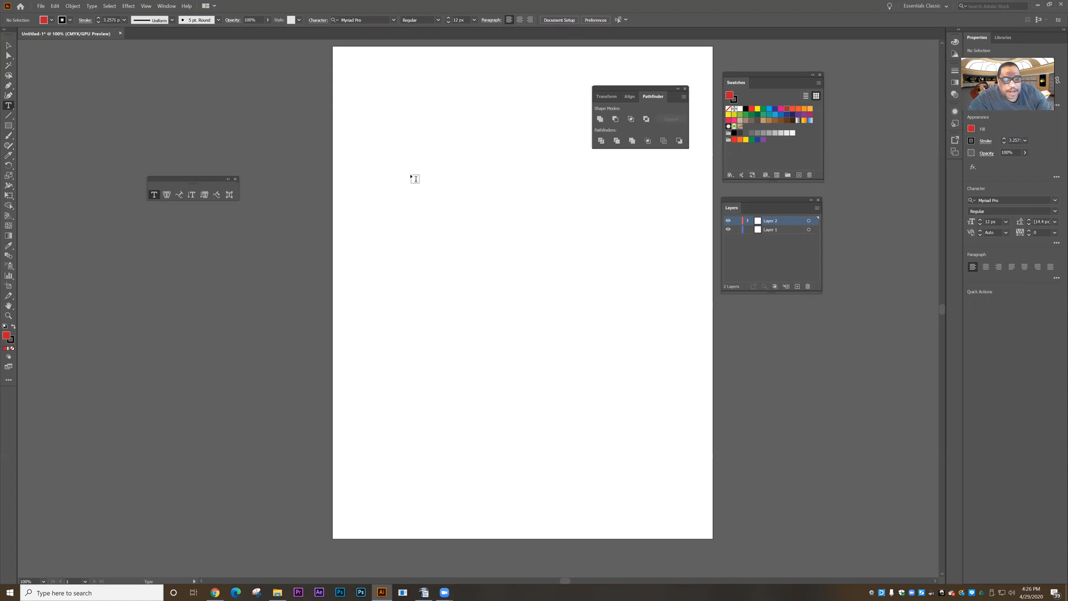
- Create a point text reading IRONMAN in the upper part of the artboard, replacing the placeholder text
left_click(418, 187)
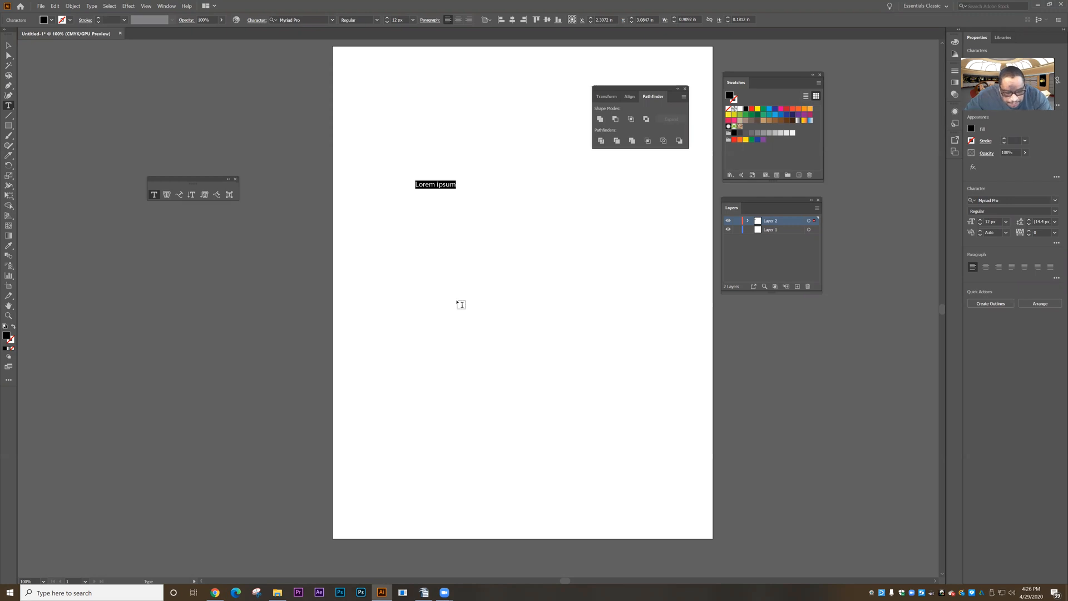
key("BackSpace")
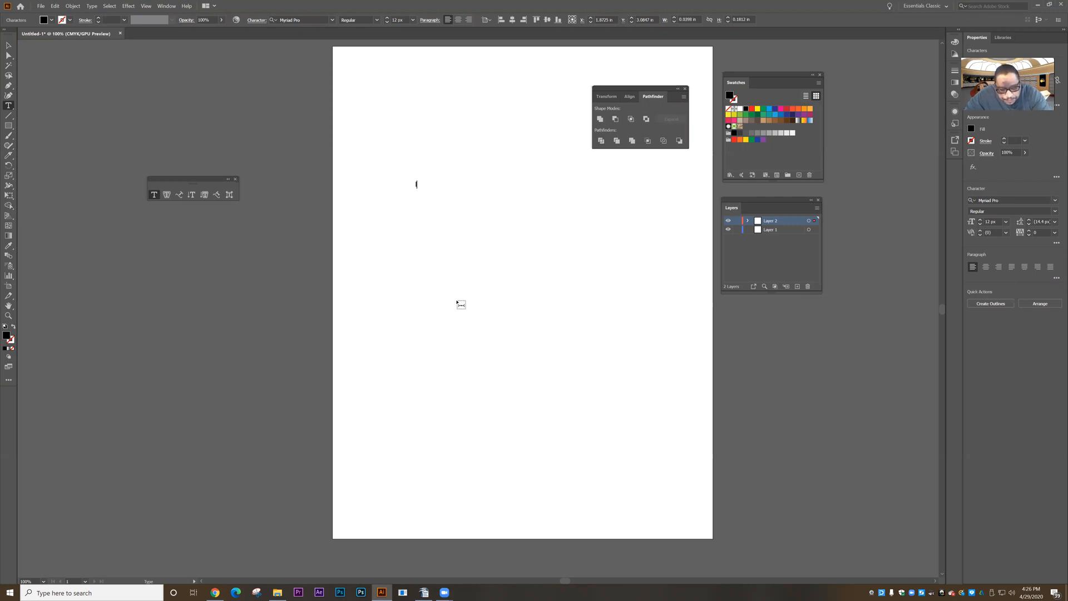
type("IRONMAN")
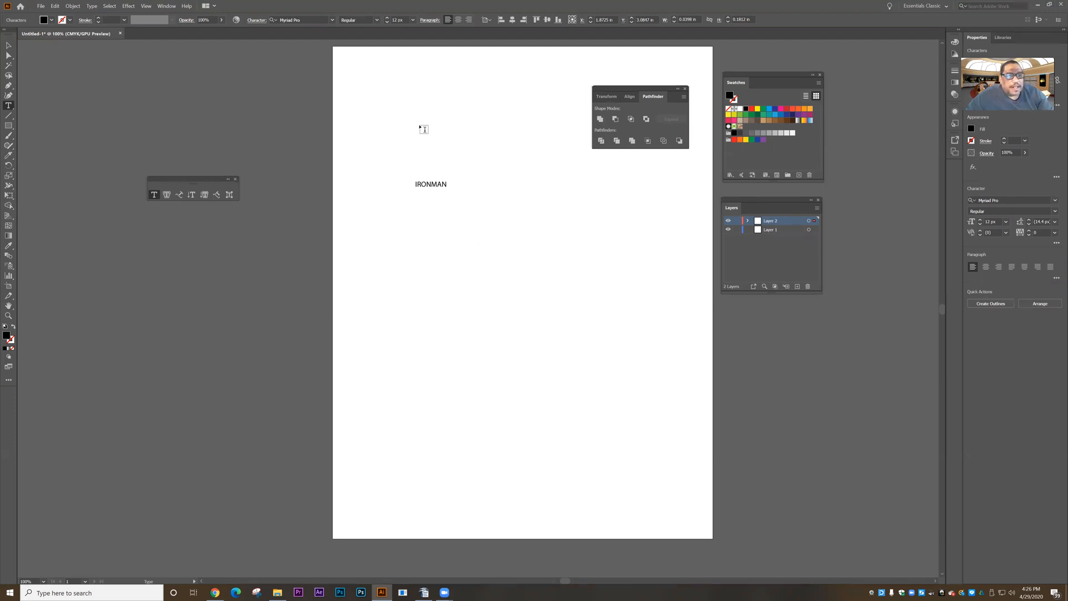
- Set the font size of the IRONMAN text to 72 px
left_click(412, 20)
left_click(425, 169)
left_click(8, 104)
left_click_drag(415, 183, 463, 183)
left_click(412, 20)
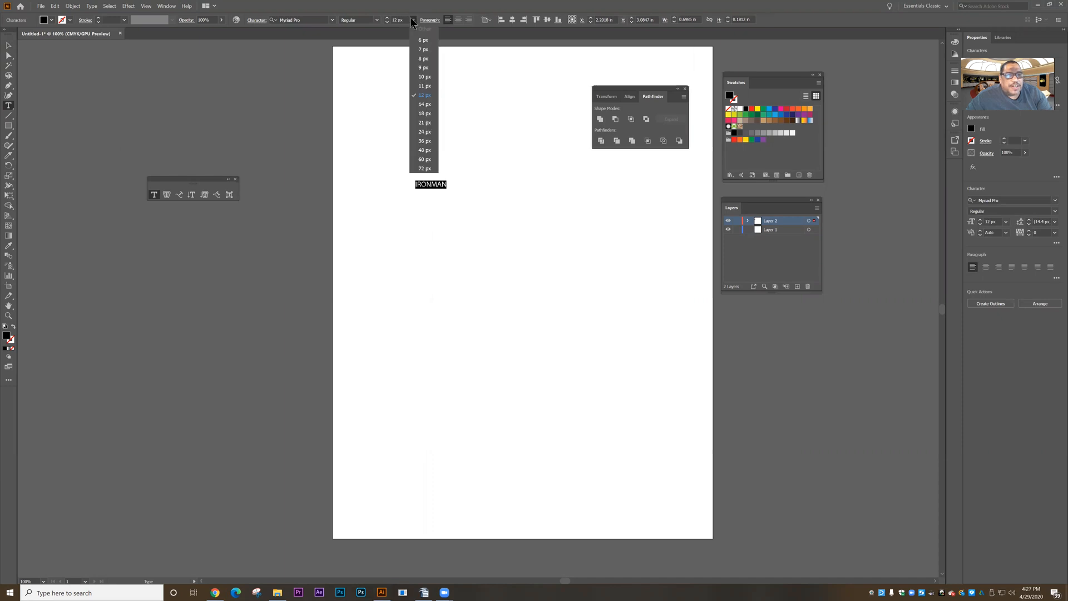
left_click(427, 179)
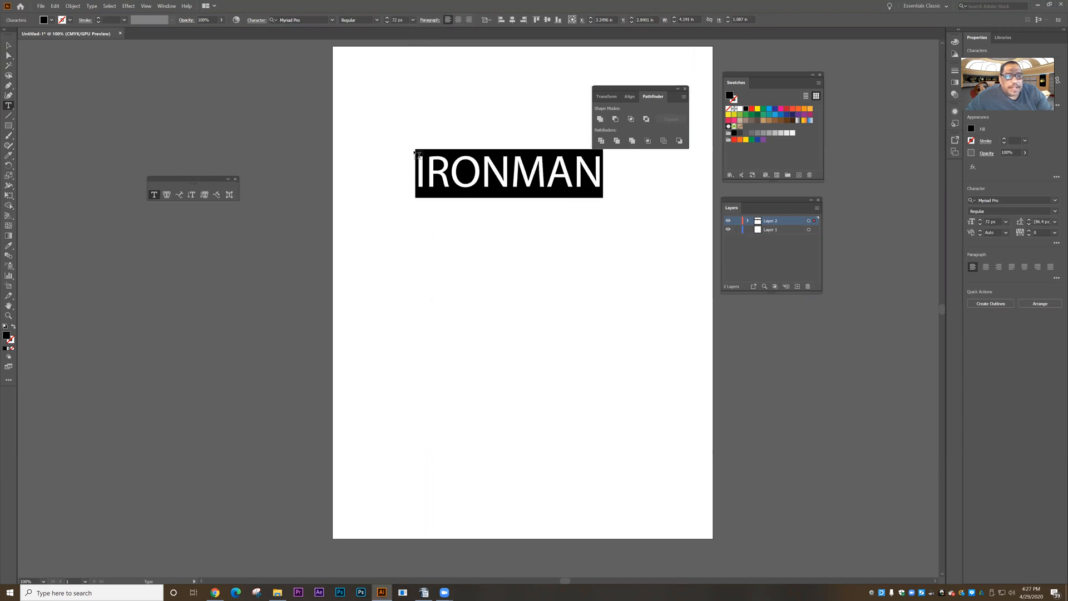
- Enlarge the IRONMAN text to a font size of 200 px and finish editing the text
double_click(402, 20)
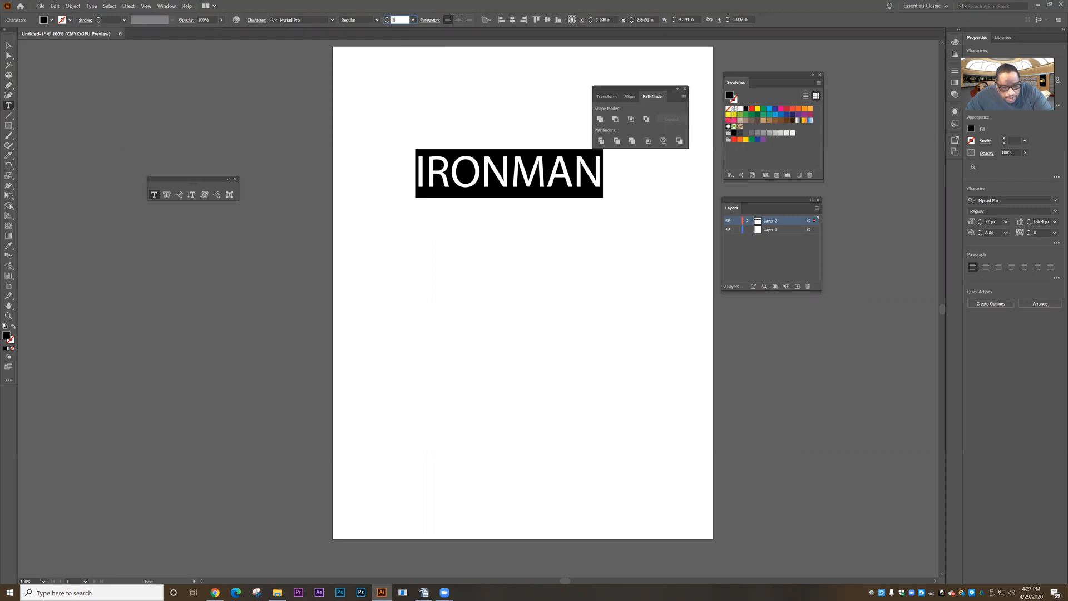
type("200")
key("Return")
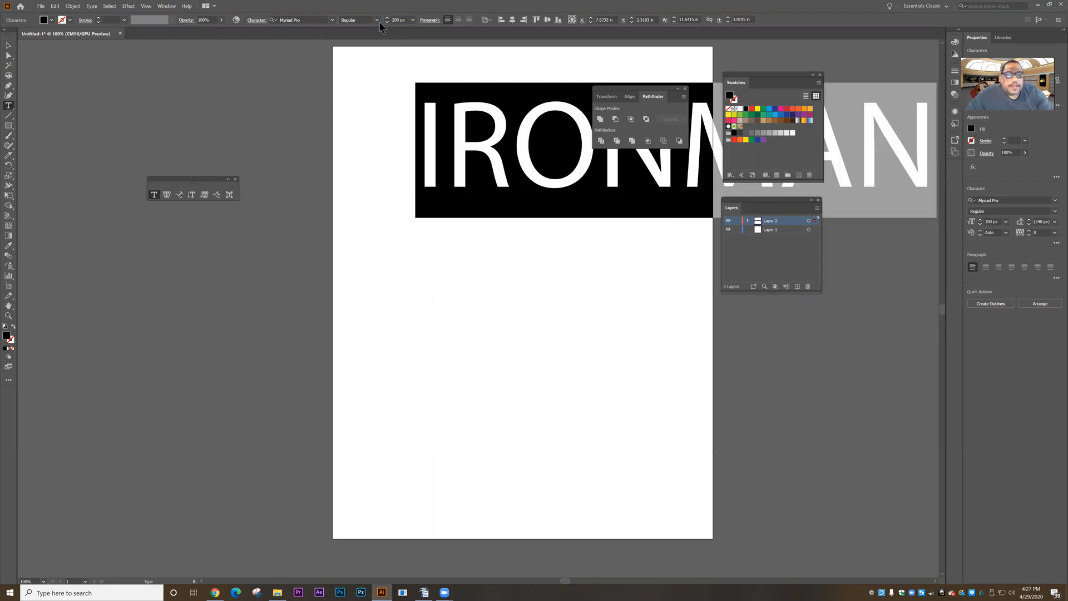
left_click(8, 45)
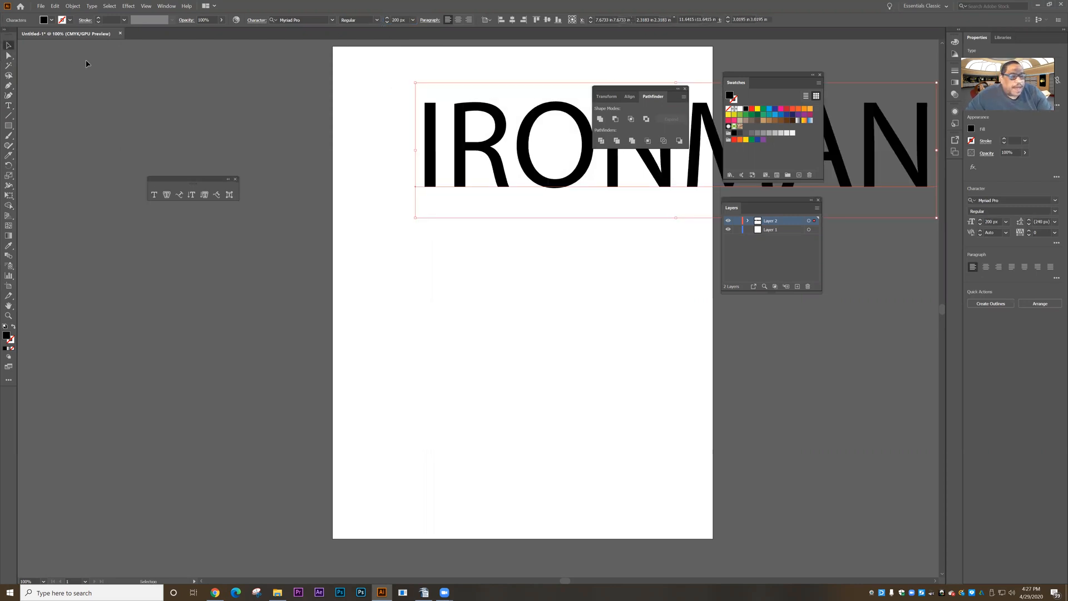
- Set the IRONMAN text's font size to 125 px and place it horizontally centred near the middle of the artboard
left_click_drag(531, 189, 379, 324)
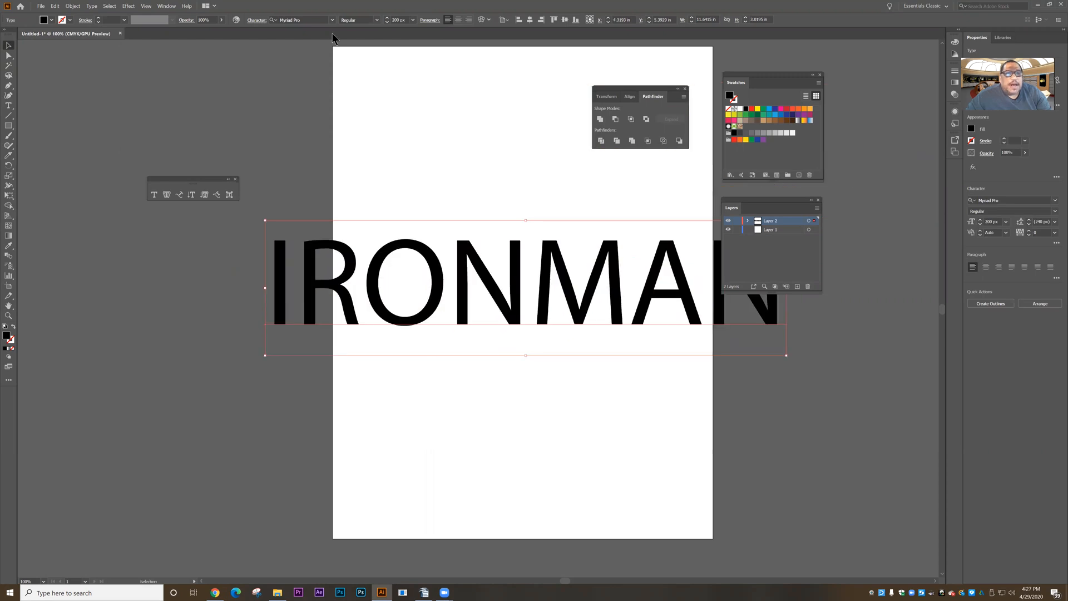
left_click(406, 20)
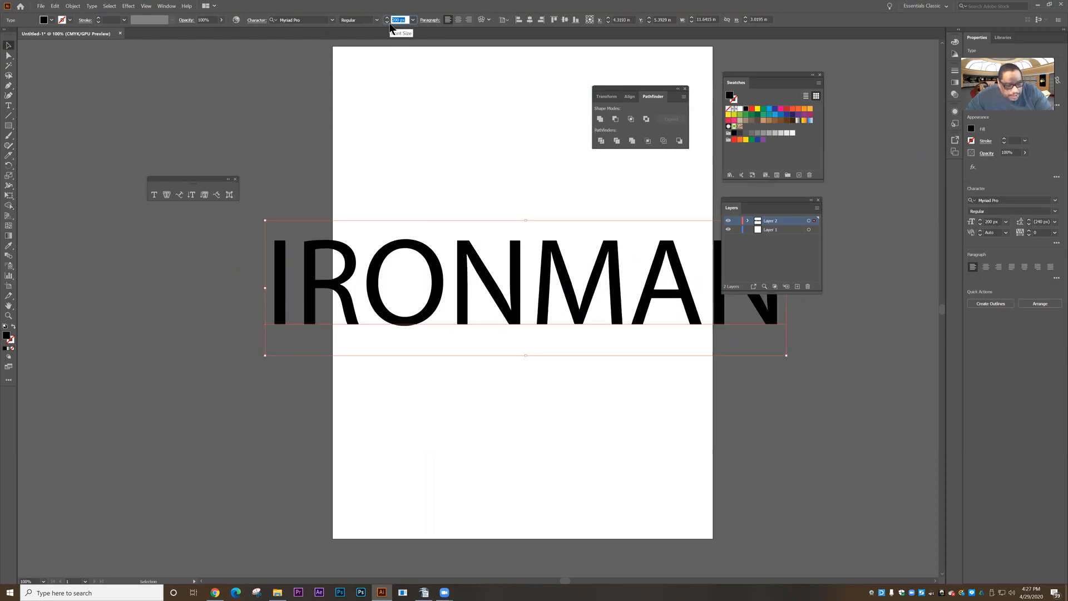
type("125")
key("Return")
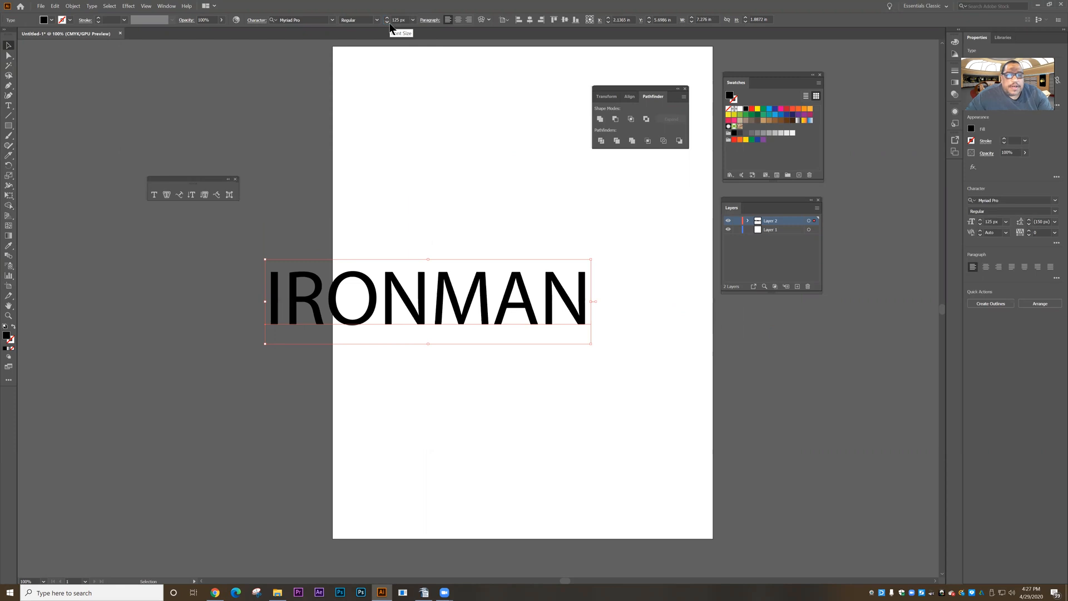
left_click_drag(342, 284, 435, 268)
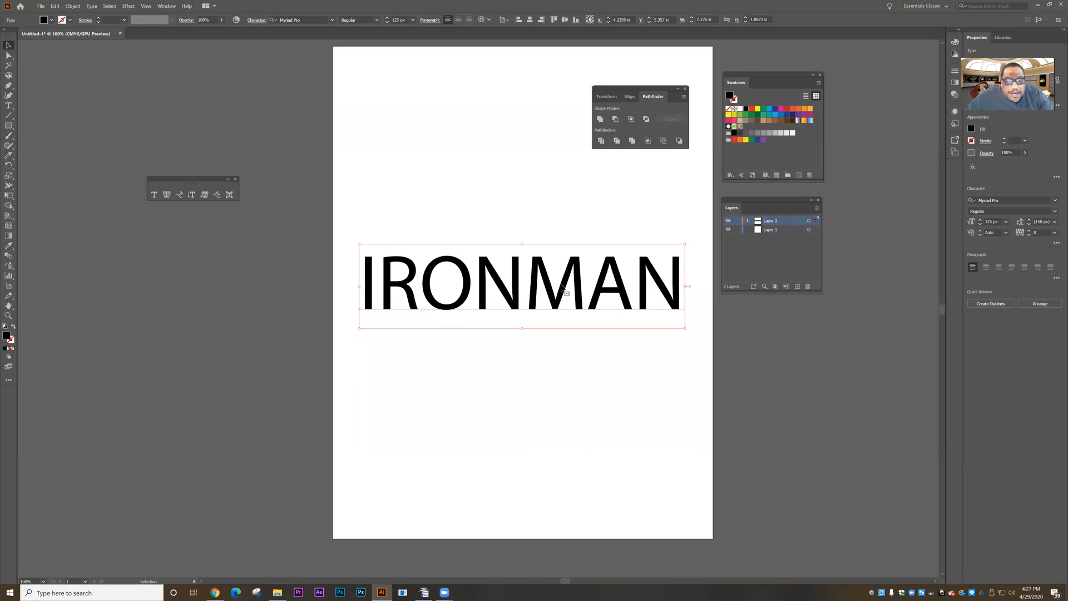
- Browse the available fonts and preview several on the IRONMAN text, including Arial and Roboto Slab Thin, without applying one
left_click(332, 20)
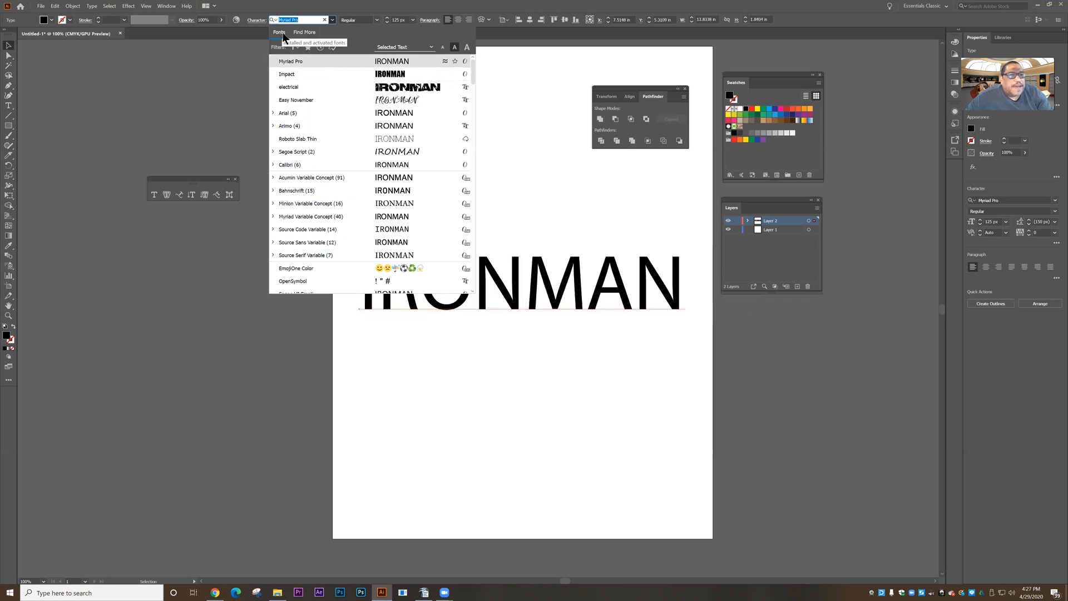
left_click(306, 32)
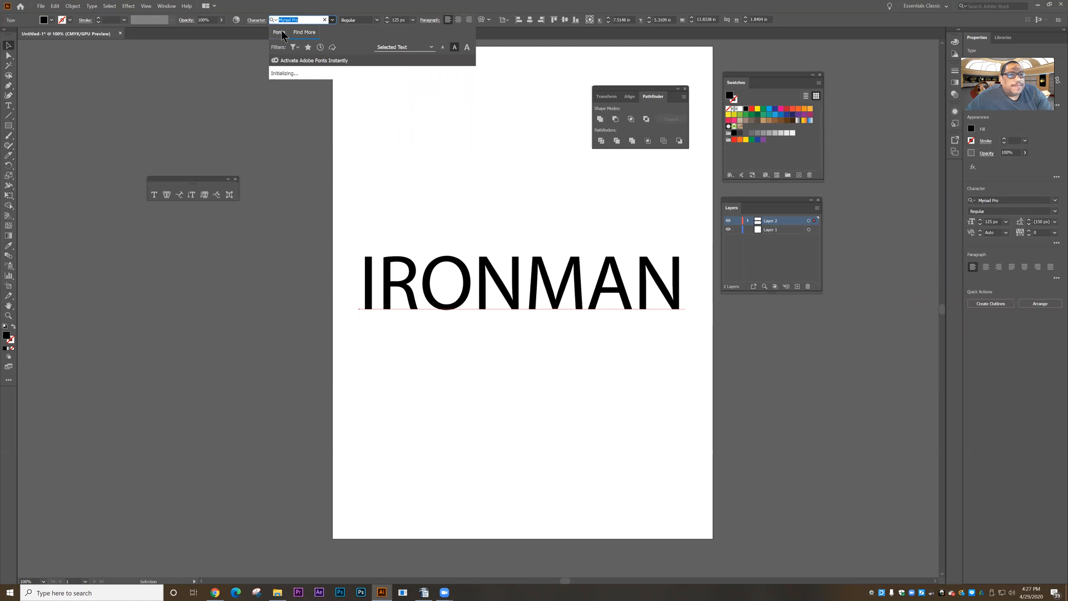
left_click(282, 31)
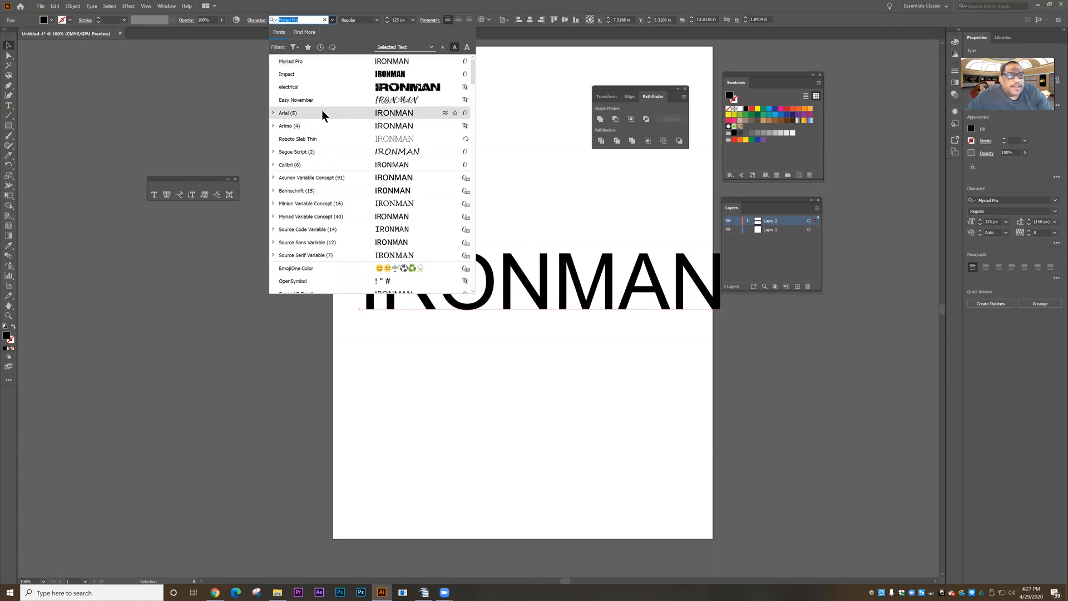
key("Down")
key("Down")
key("Down")
key("Down")
key("Down")
key("Down")
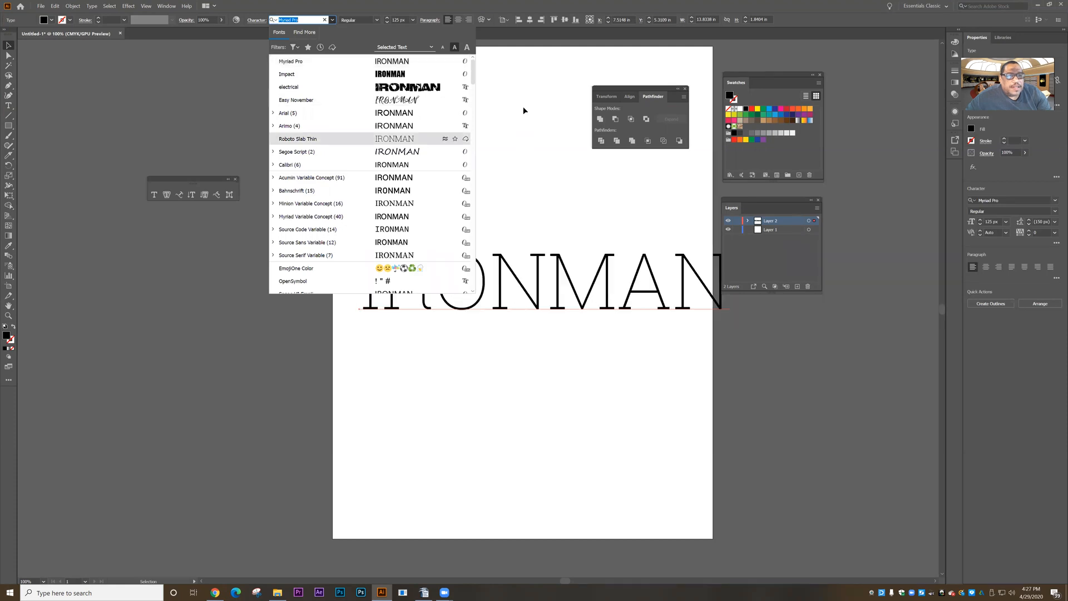
left_click(154, 364)
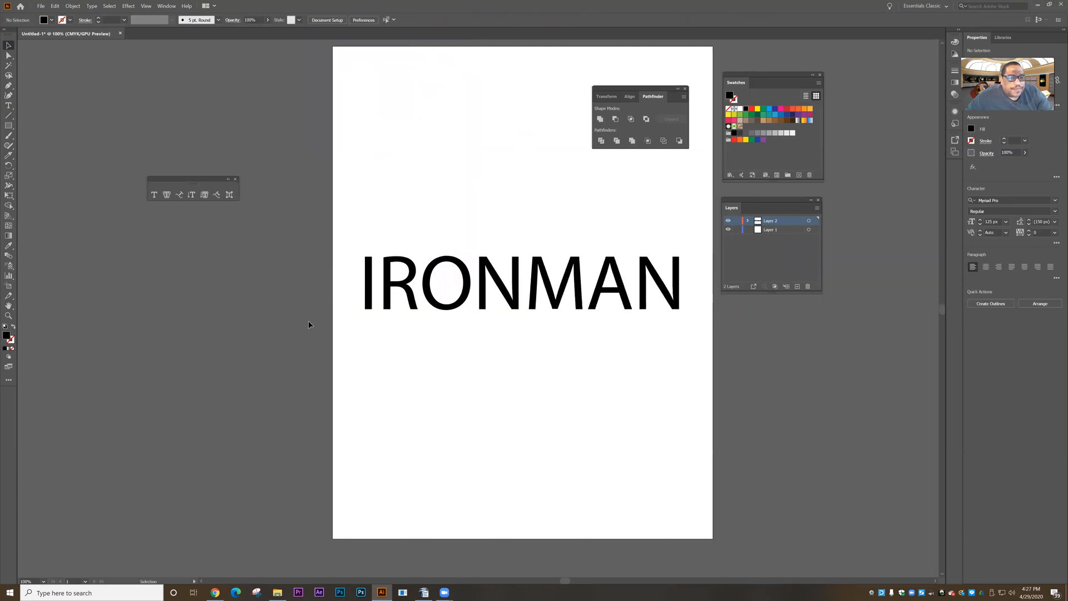
- Cycle the IRONMAN text through the installed fonts and settle on Roboto Condensed
left_click(405, 284)
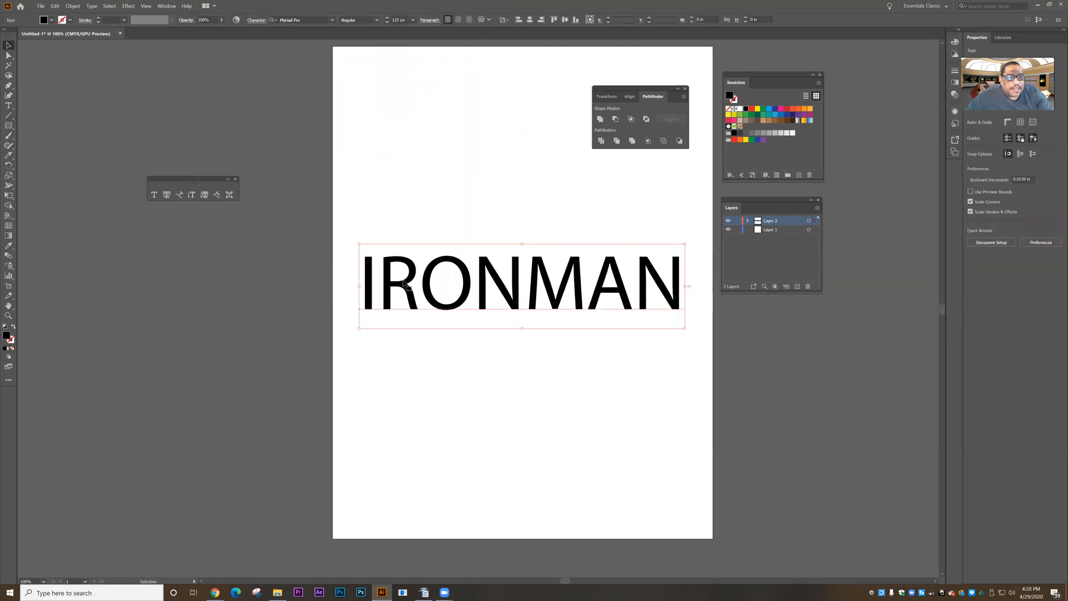
left_click(312, 21)
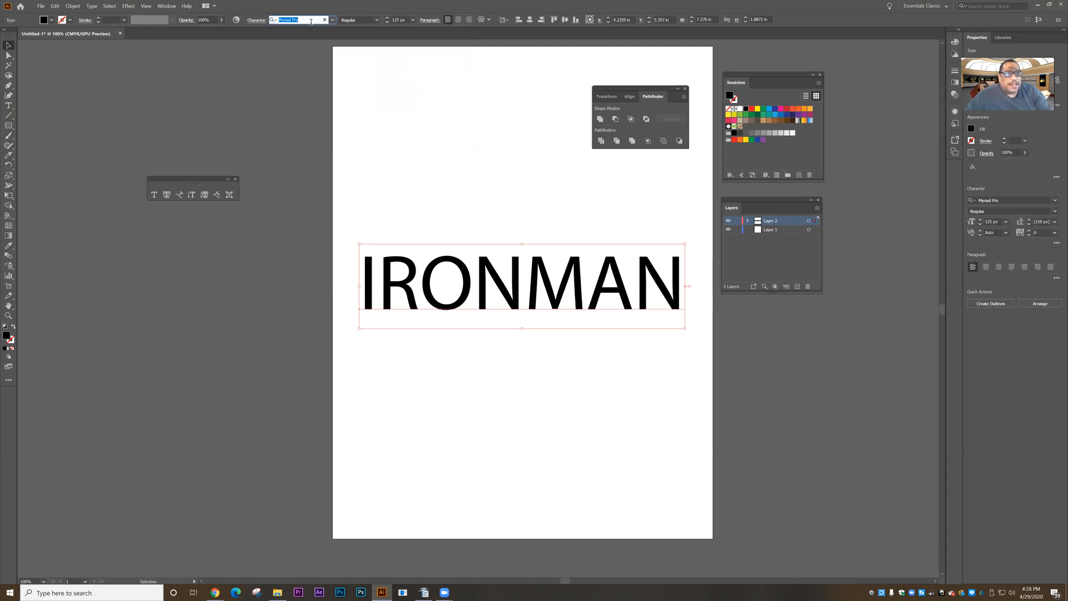
key("Down")
key("Down")
key("Down")
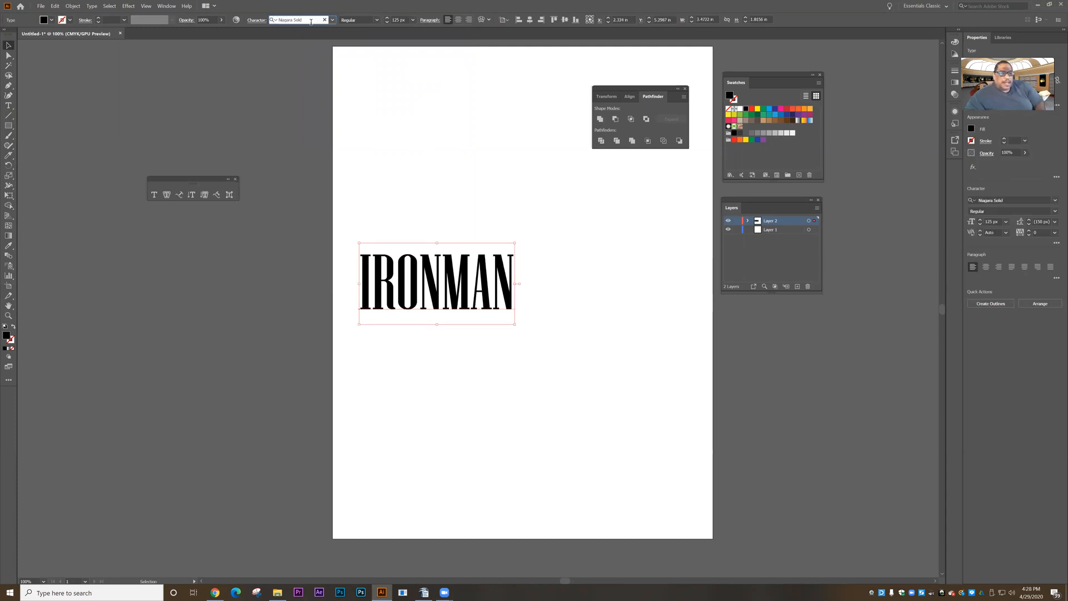
key("Down")
key("Down")
key("Down")
key("Down")
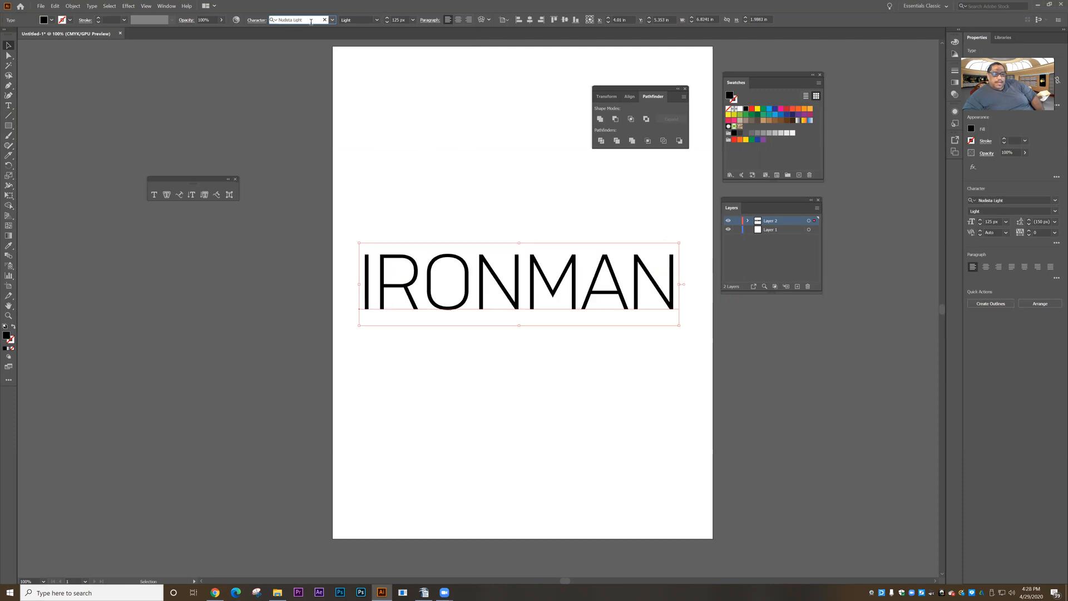
key("Down")
key("Down")
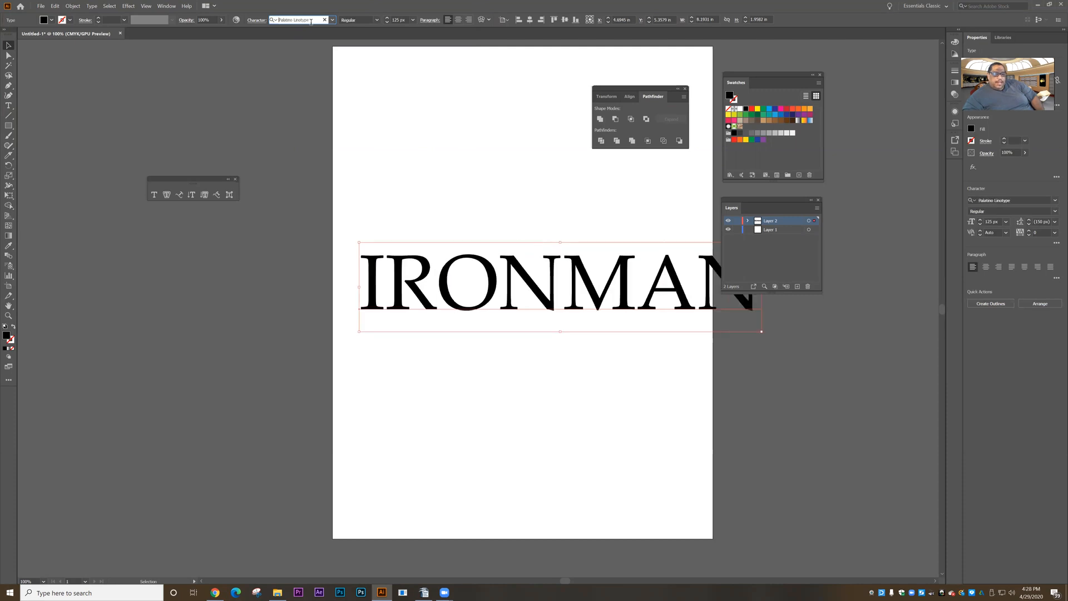
key("Down")
key("Down")
key("Down")
key("Down")
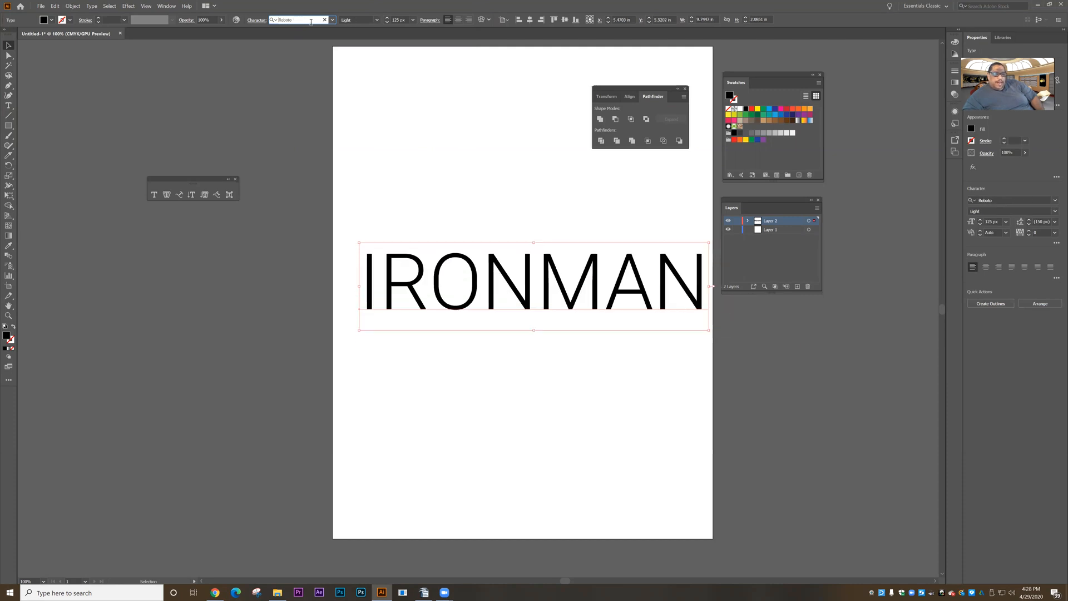
key("Down")
key("Up")
key("Down")
key("Up")
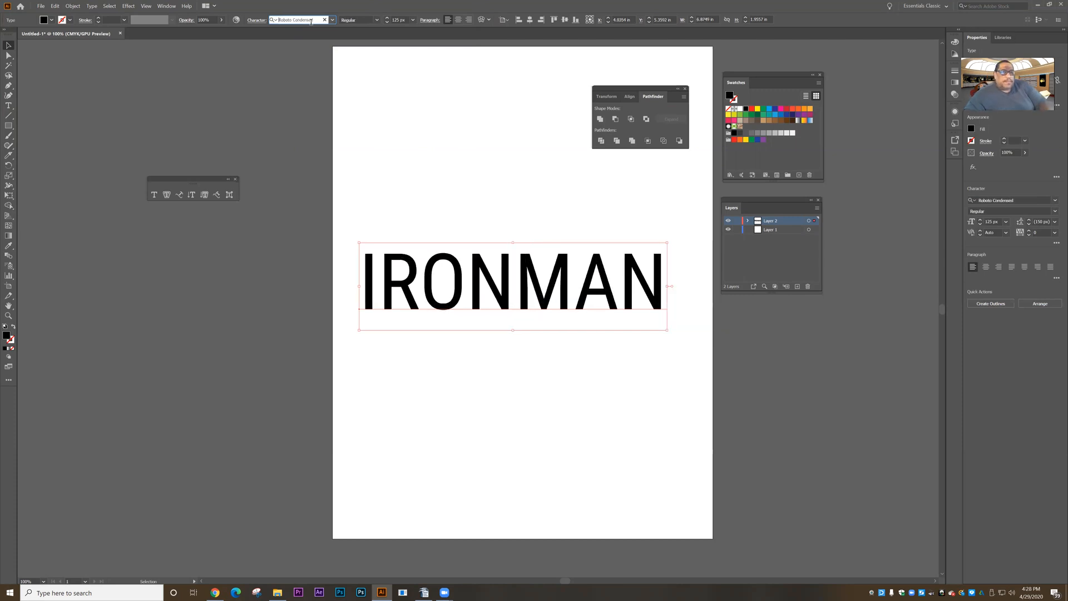
- Set the font style of the IRONMAN text to Bold Italic
left_click(377, 20)
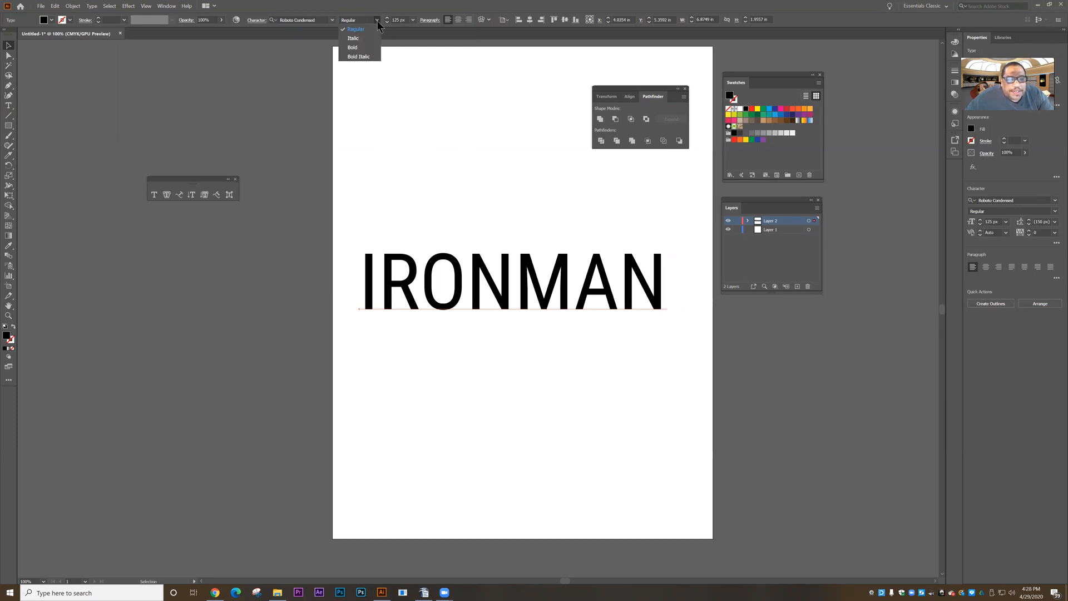
left_click(369, 38)
left_click(377, 21)
left_click(369, 57)
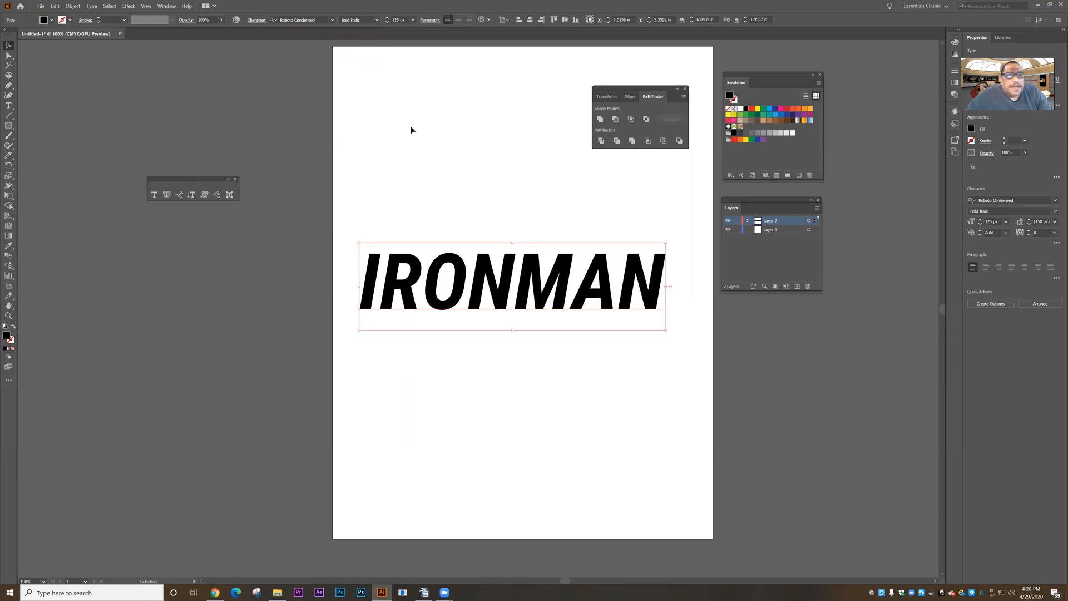
- Increase the font size of the IRONMAN text in single-pixel steps to 131 px
left_click(389, 17)
left_click(389, 17)
left_click(388, 18)
left_click(389, 17)
left_click(388, 17)
left_click(388, 17)
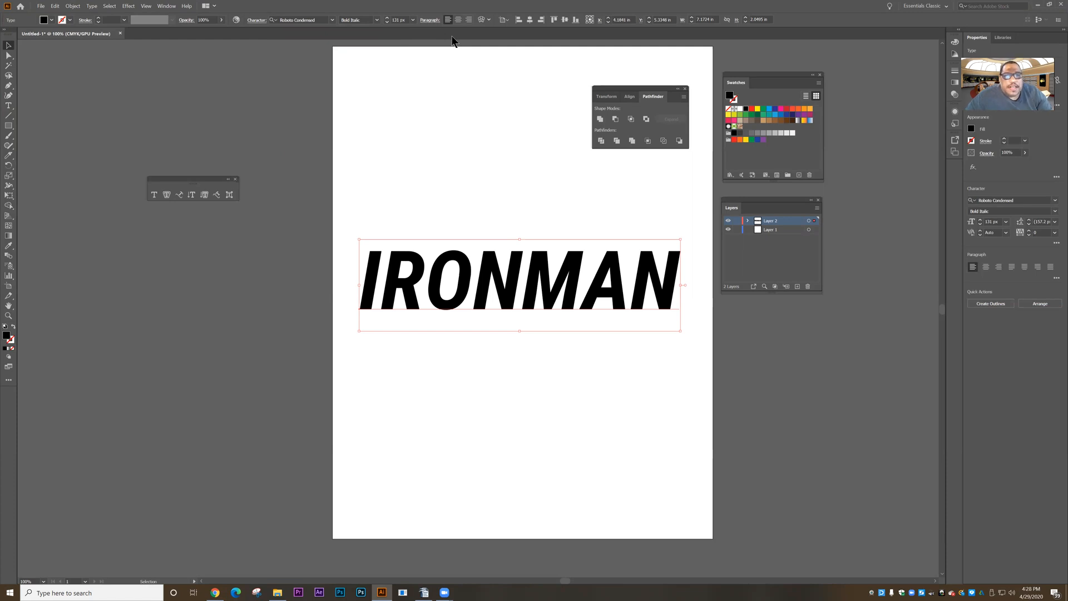
- Preview the Arc, Arc Lower, Arc Upper and Bulge warp styles on the IRONMAN text, and discard the warp
left_click(482, 23)
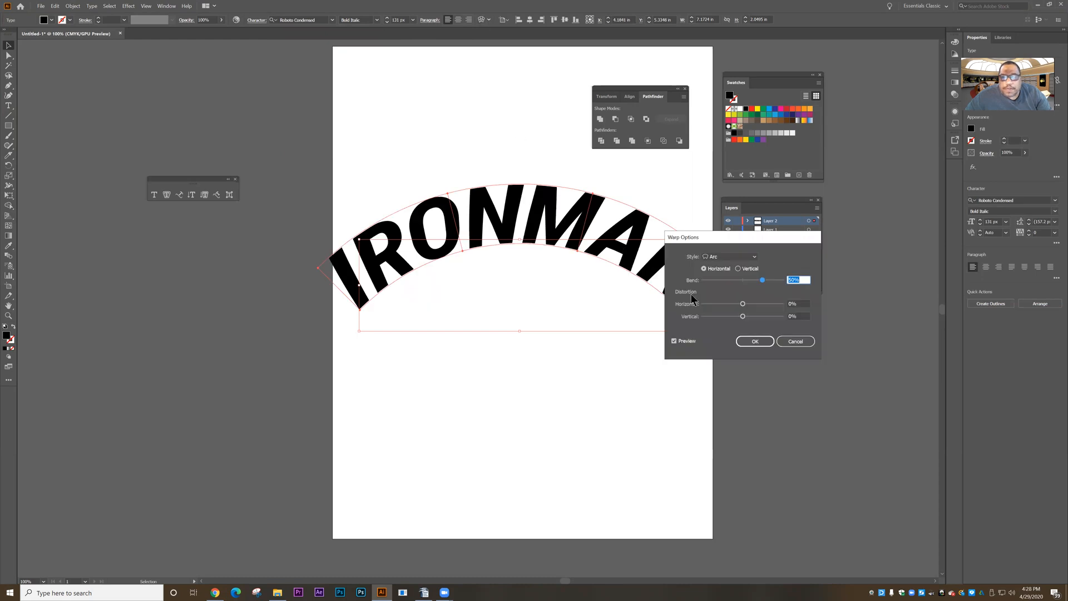
left_click(724, 256)
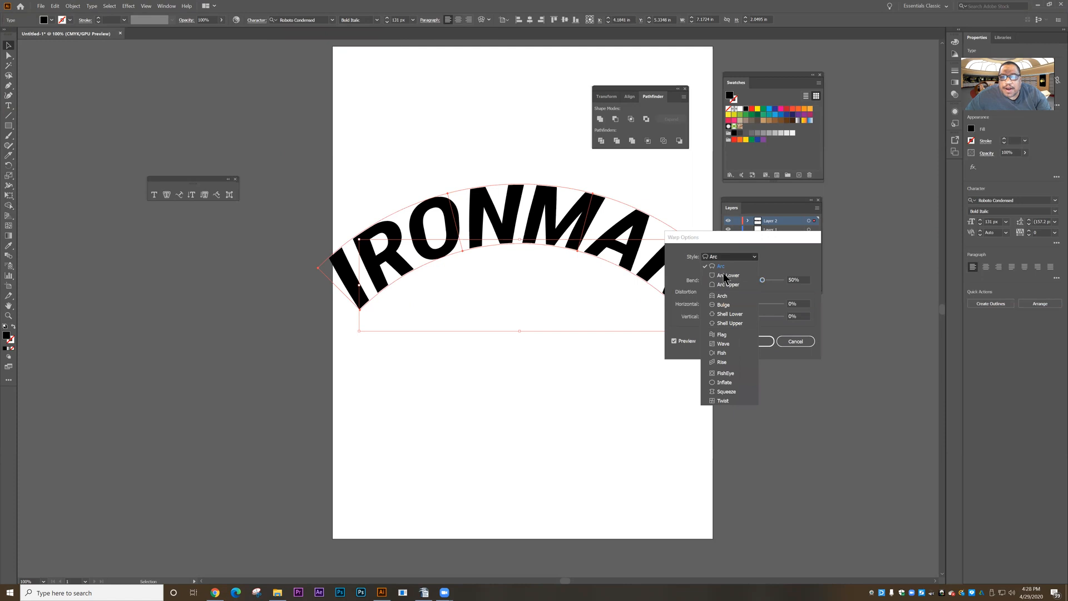
left_click(723, 273)
left_click(715, 257)
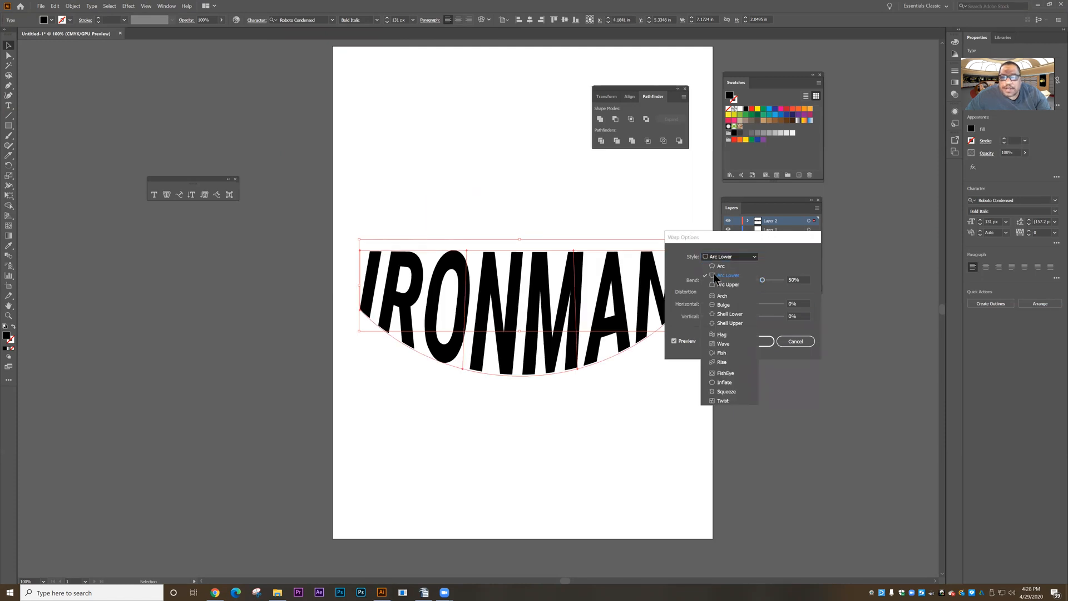
left_click(711, 268)
left_click(715, 257)
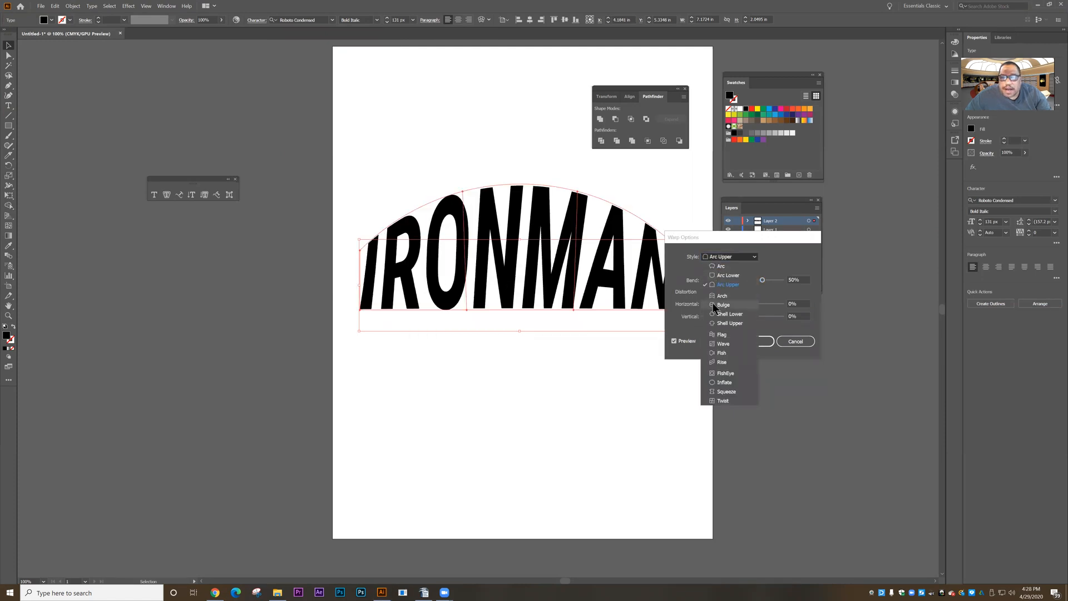
left_click(713, 303)
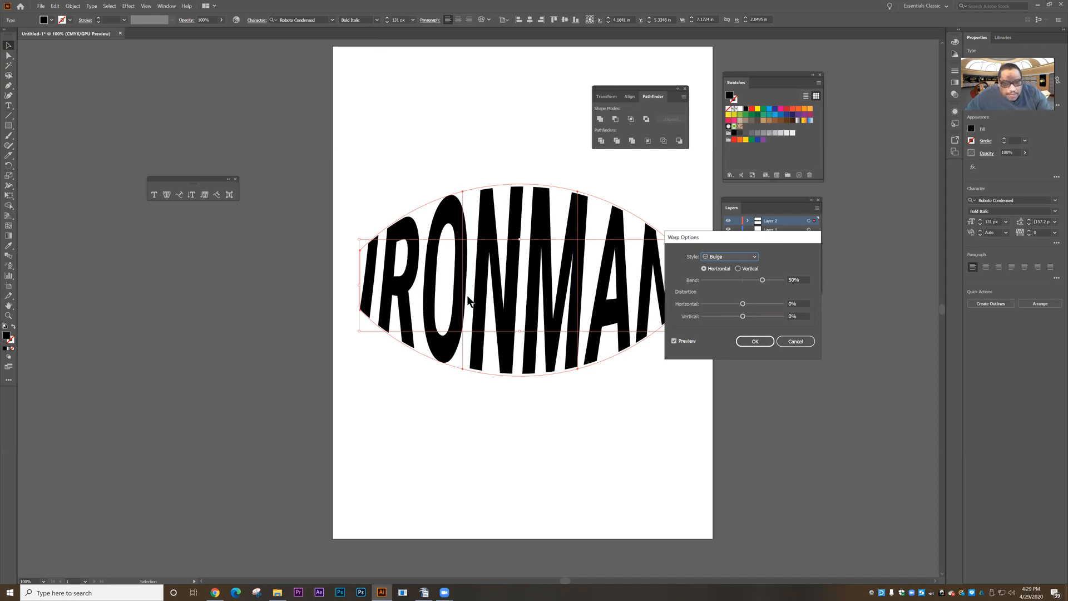
left_click(796, 343)
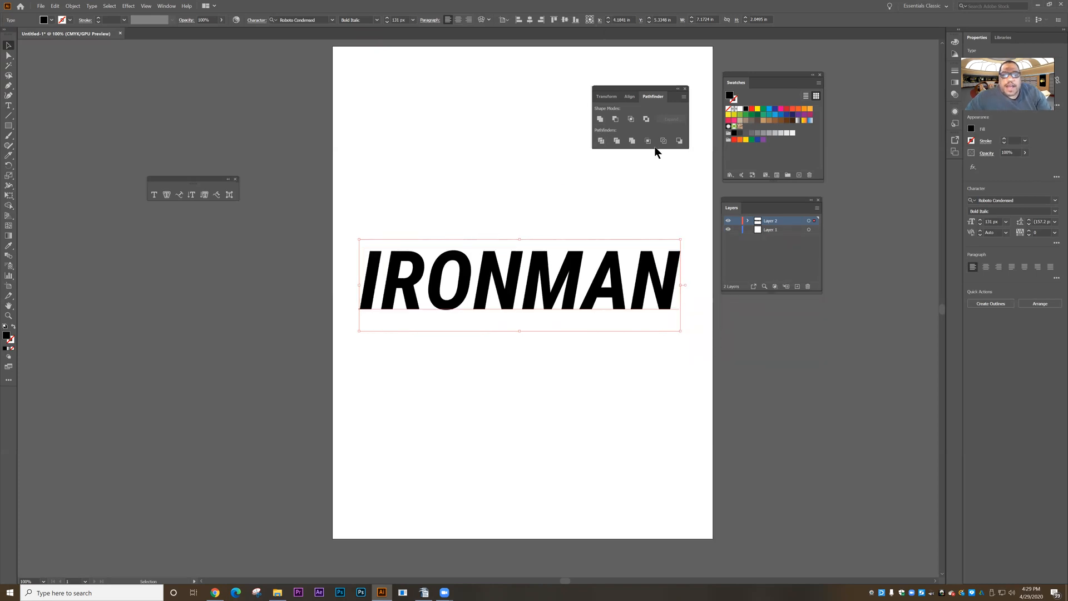
- Move the floating Pathfinder panel slightly out of the way and fill the IRONMAN text with green
left_click_drag(620, 89, 599, 78)
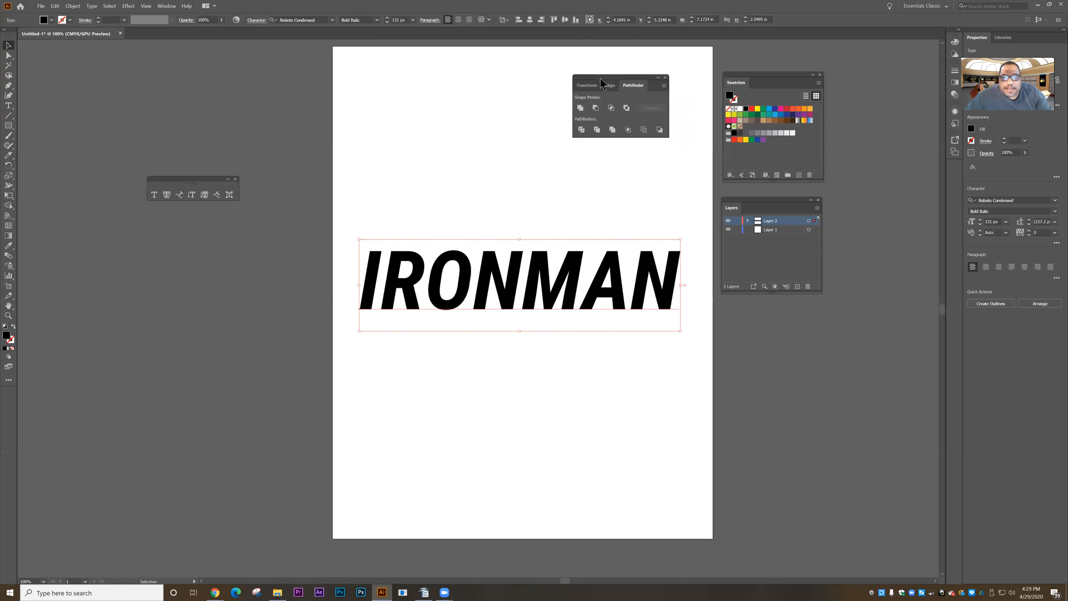
left_click(763, 109)
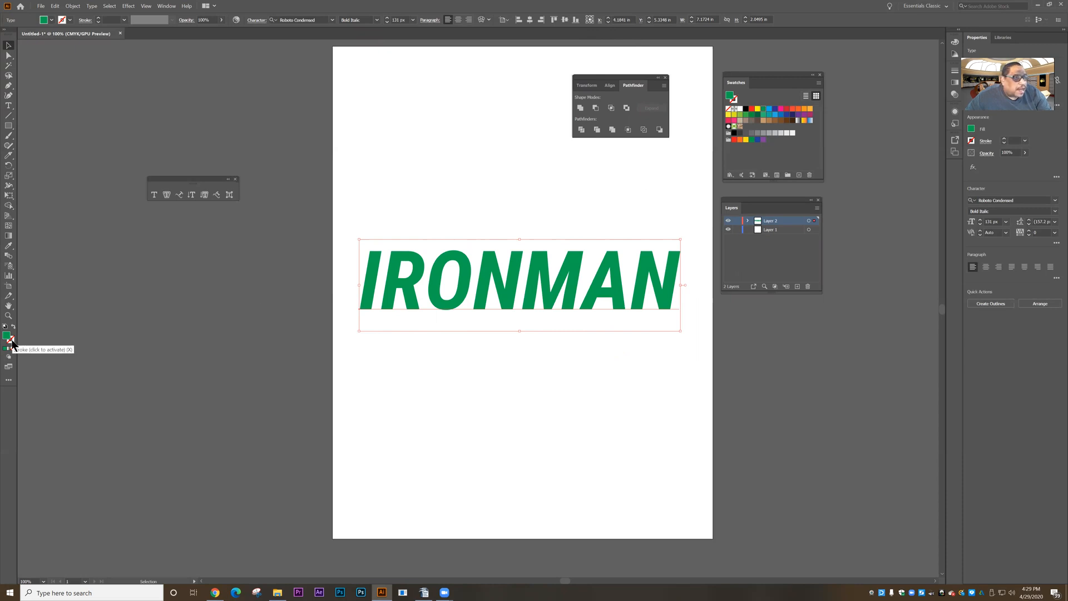
- Give the IRONMAN text an orange stroke, try thicker weights, and set the stroke weight to 5 px
left_click(63, 20)
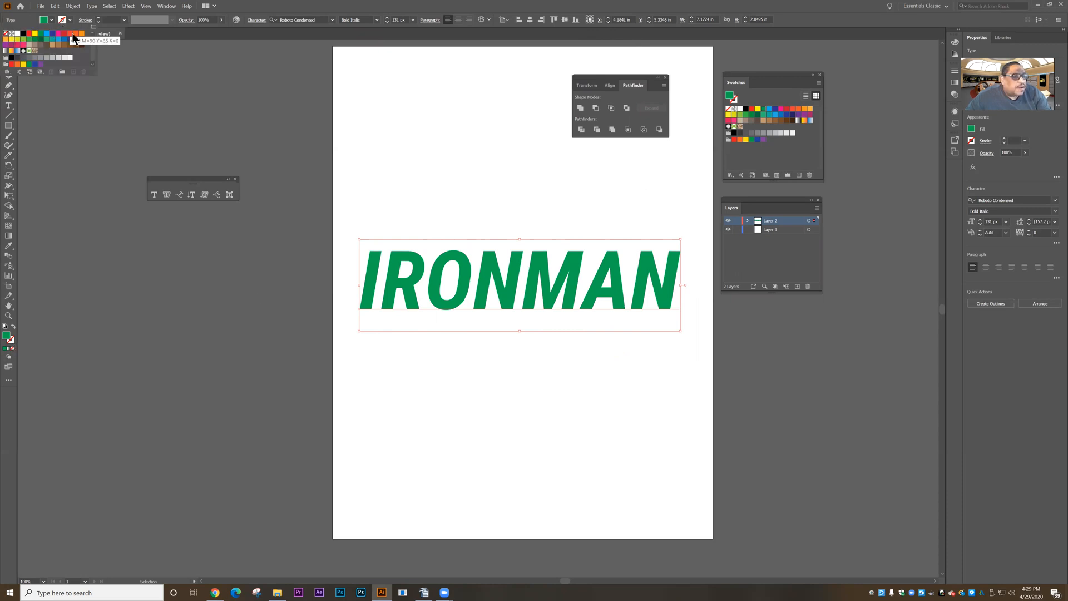
left_click(73, 35)
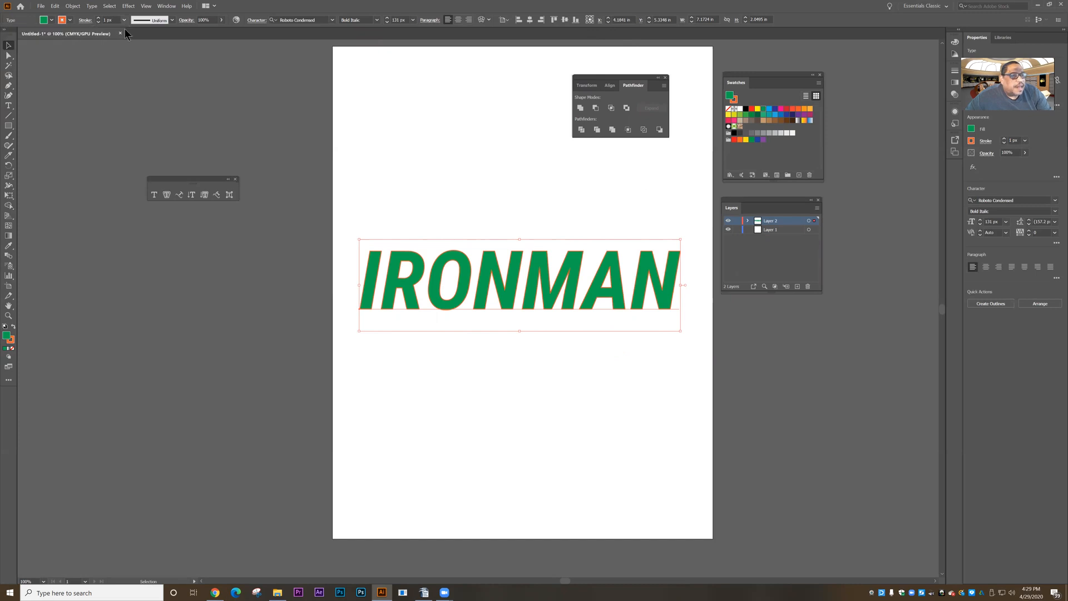
left_click(125, 20)
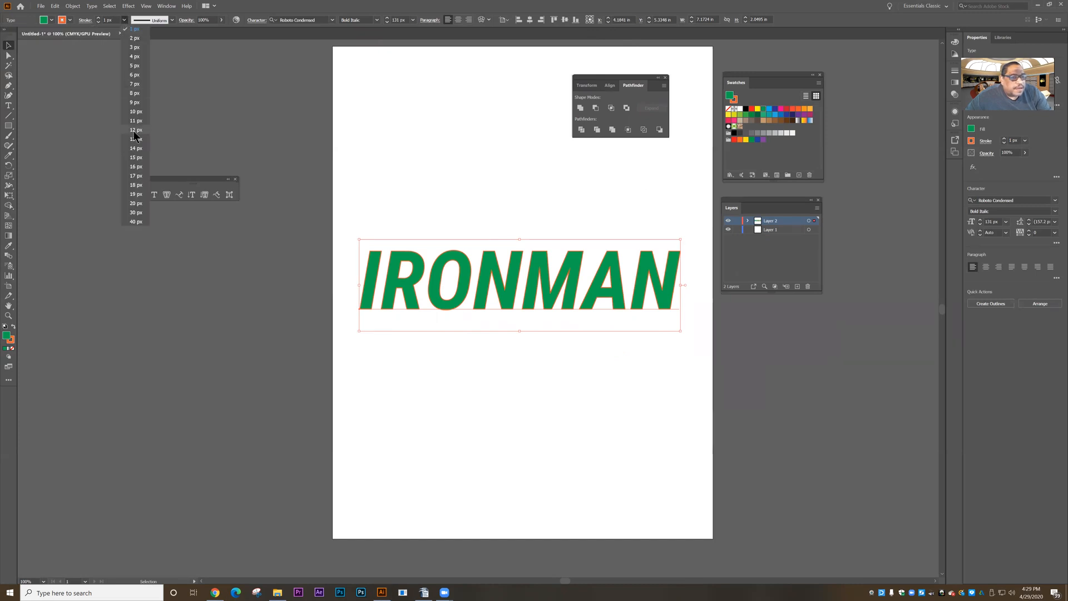
left_click(134, 131)
left_click(124, 20)
left_click(134, 110)
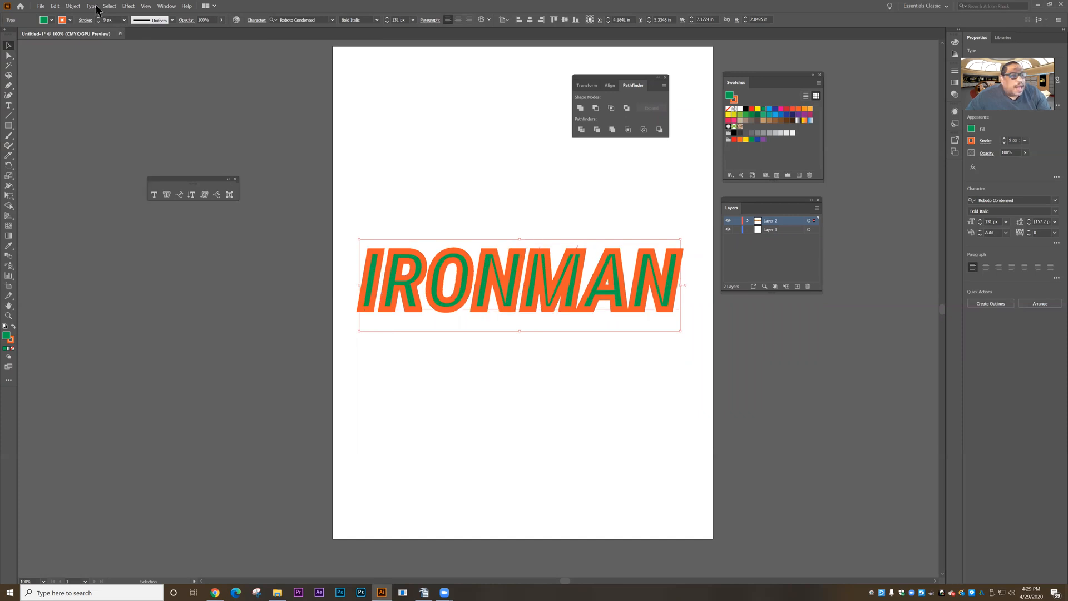
left_click(124, 20)
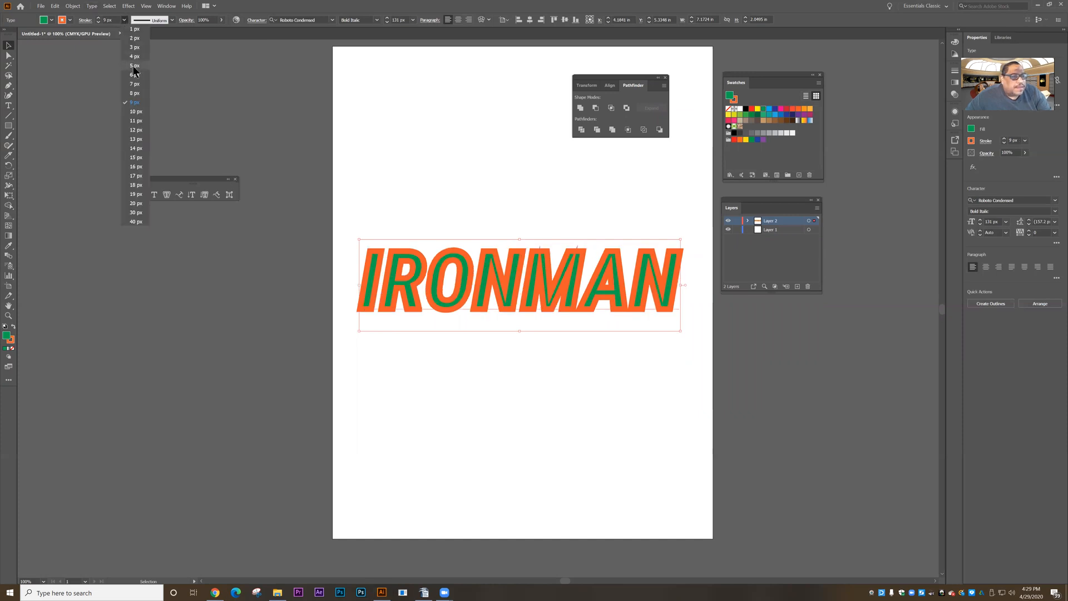
left_click(135, 65)
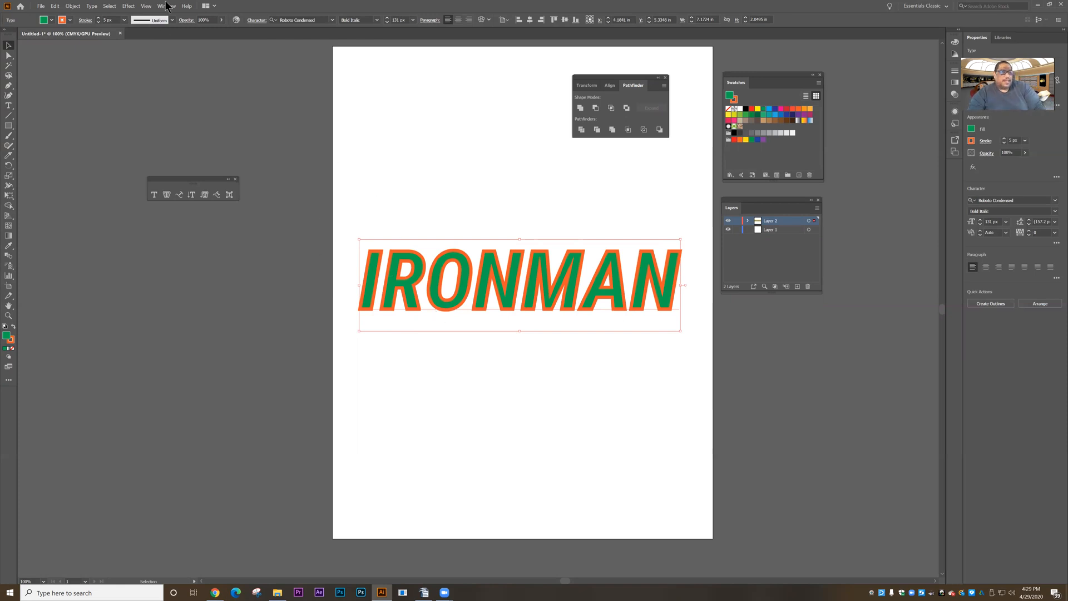
left_click(128, 6)
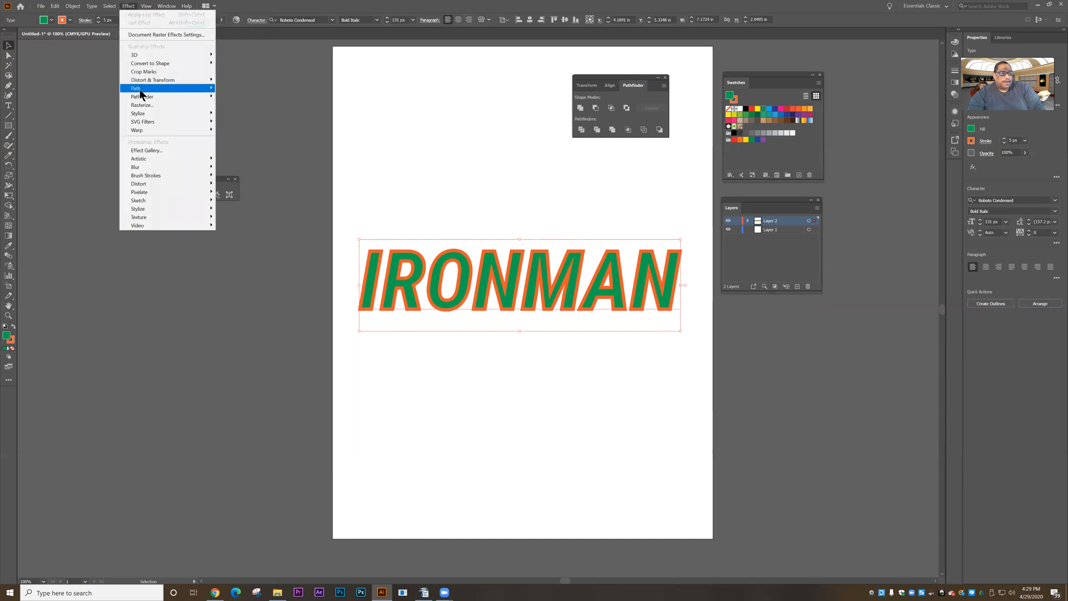
mouse_move(143, 113)
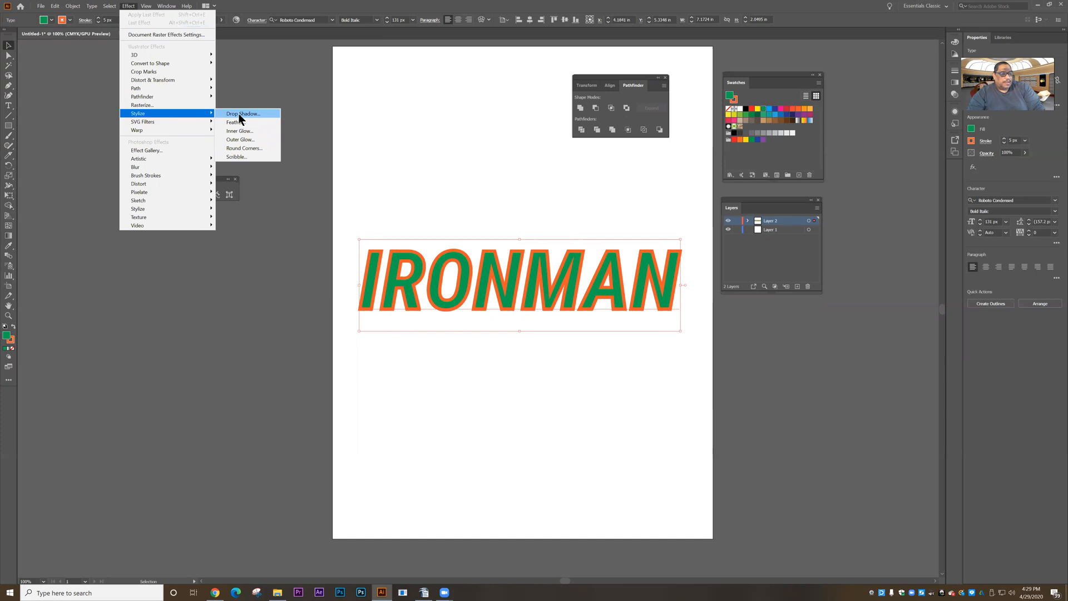
mouse_move(177, 211)
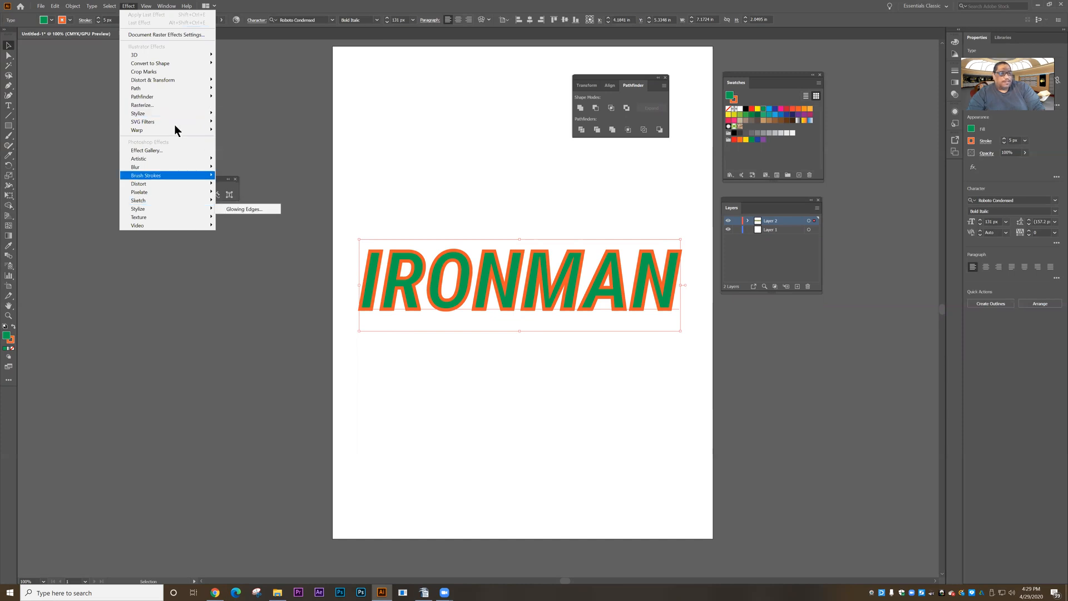
mouse_move(209, 115)
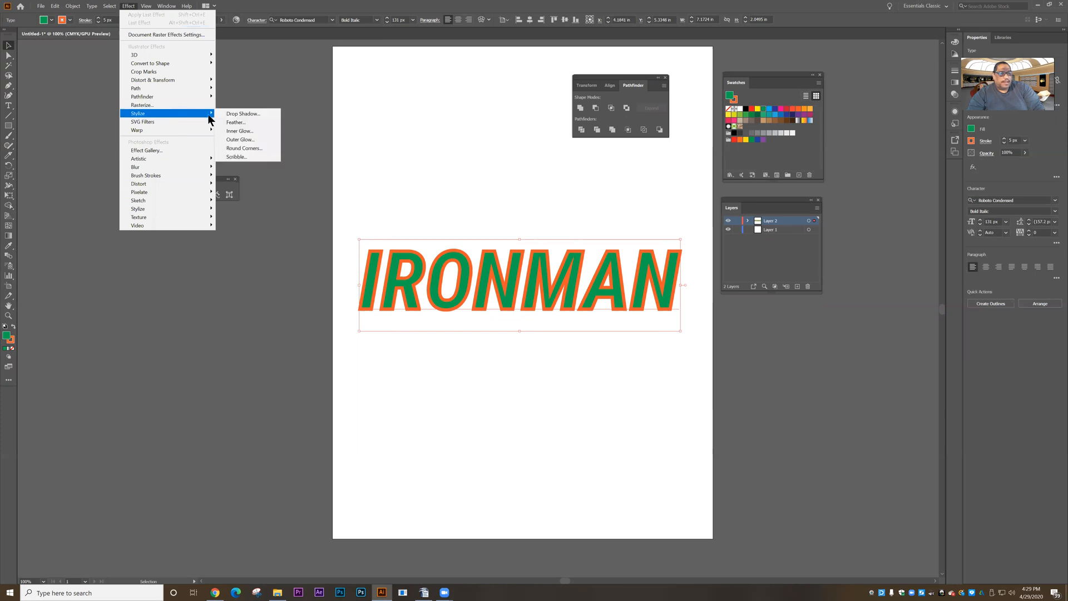
left_click(240, 114)
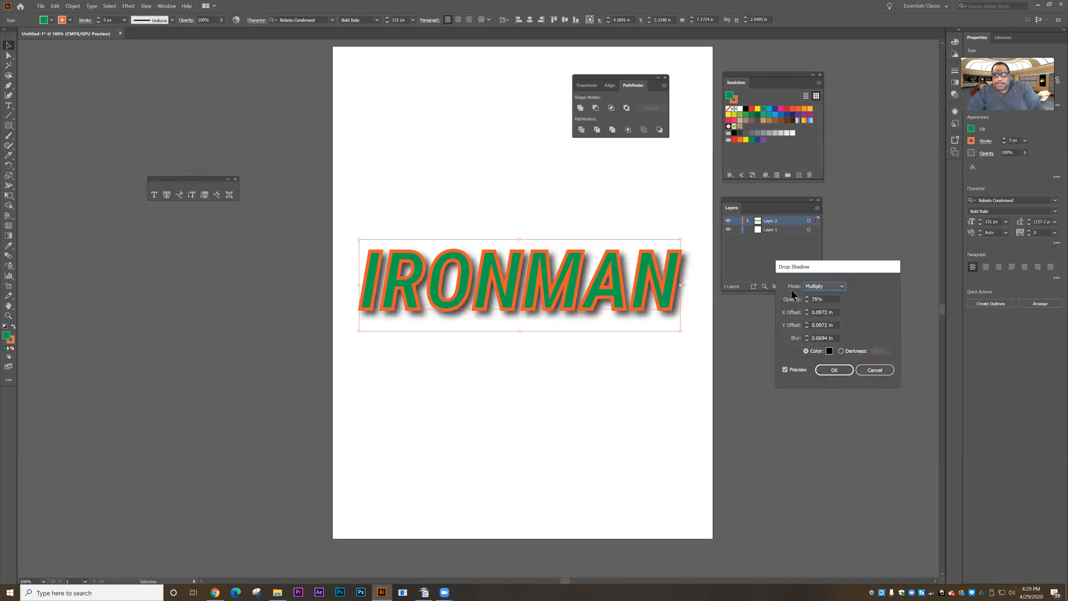
left_click_drag(816, 273, 680, 356)
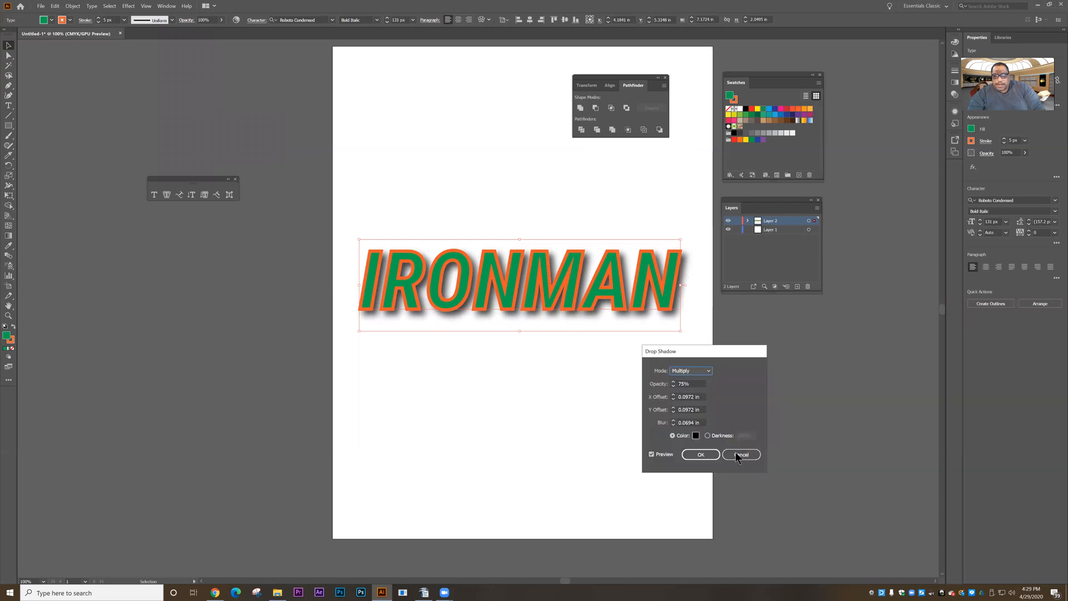
left_click(739, 454)
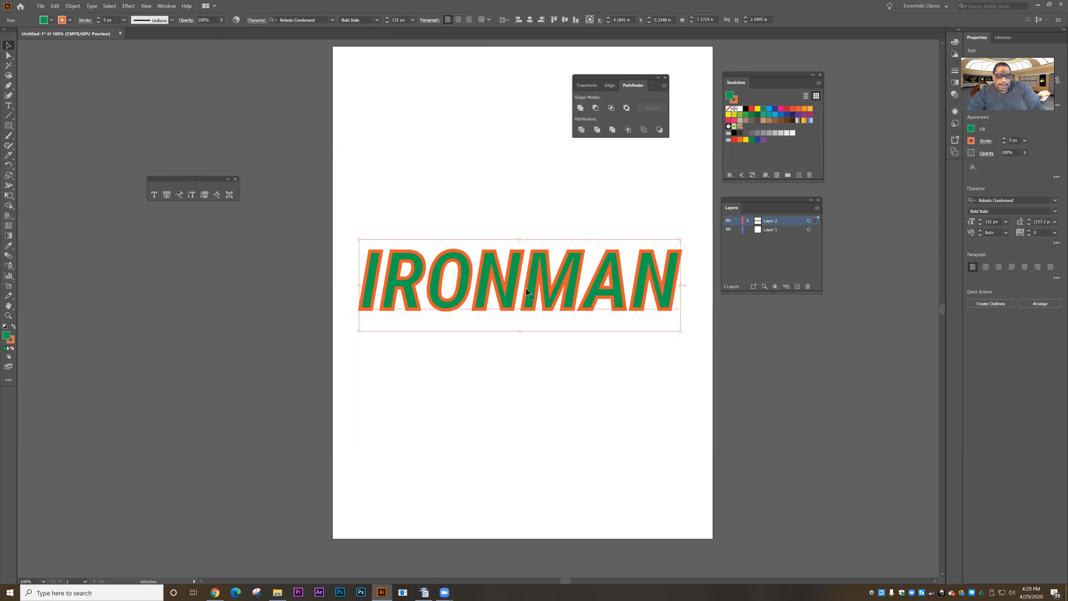
- Change the general measurement units in the preferences from inches to pixels
left_click(55, 6)
mouse_move(132, 249)
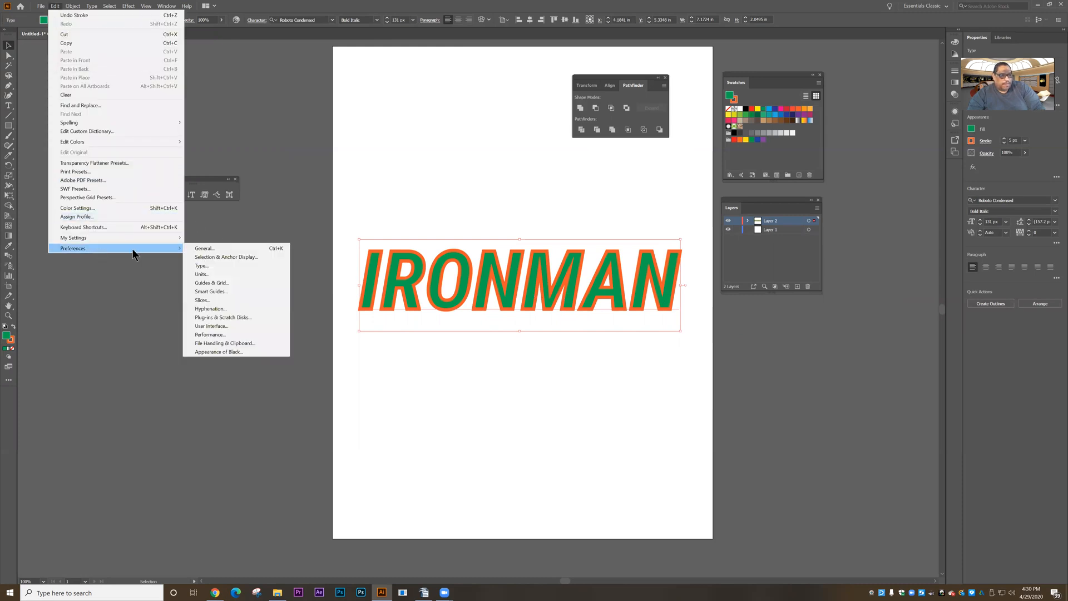
left_click(212, 274)
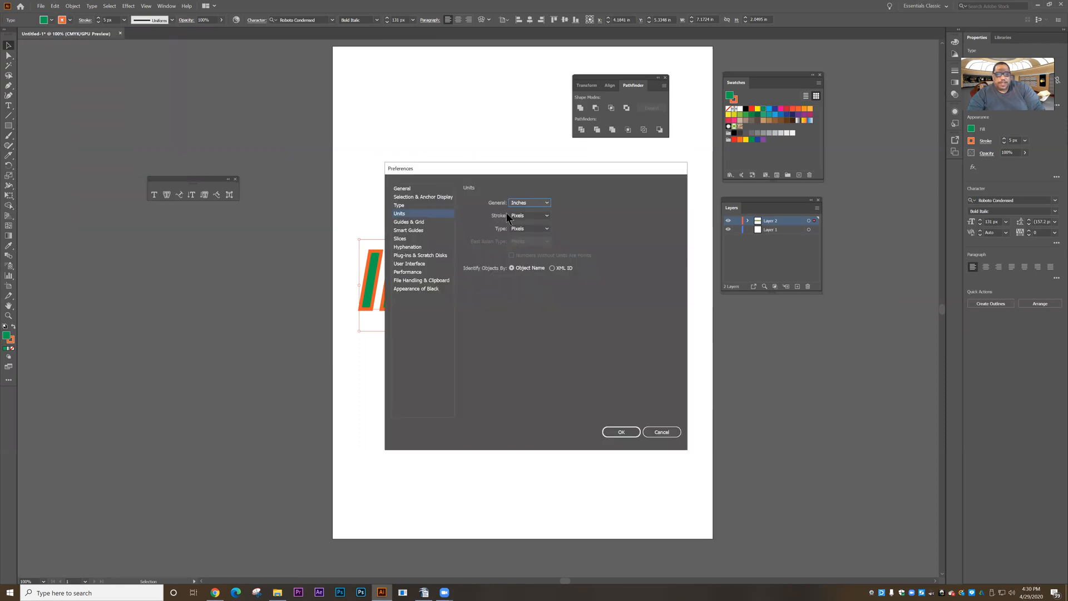
left_click(522, 229)
left_click(520, 202)
left_click(523, 202)
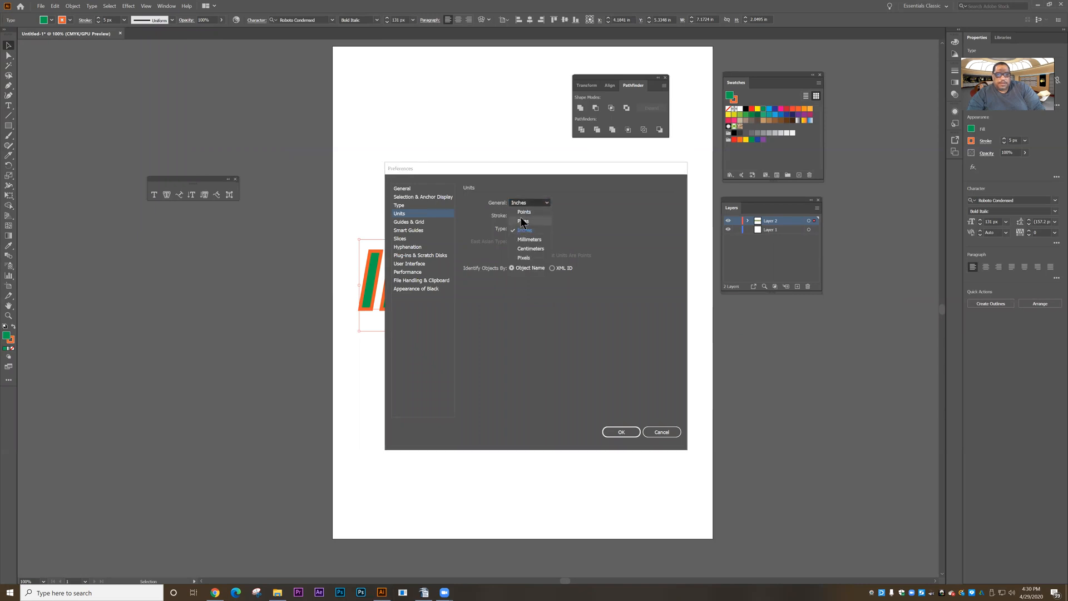
left_click(523, 257)
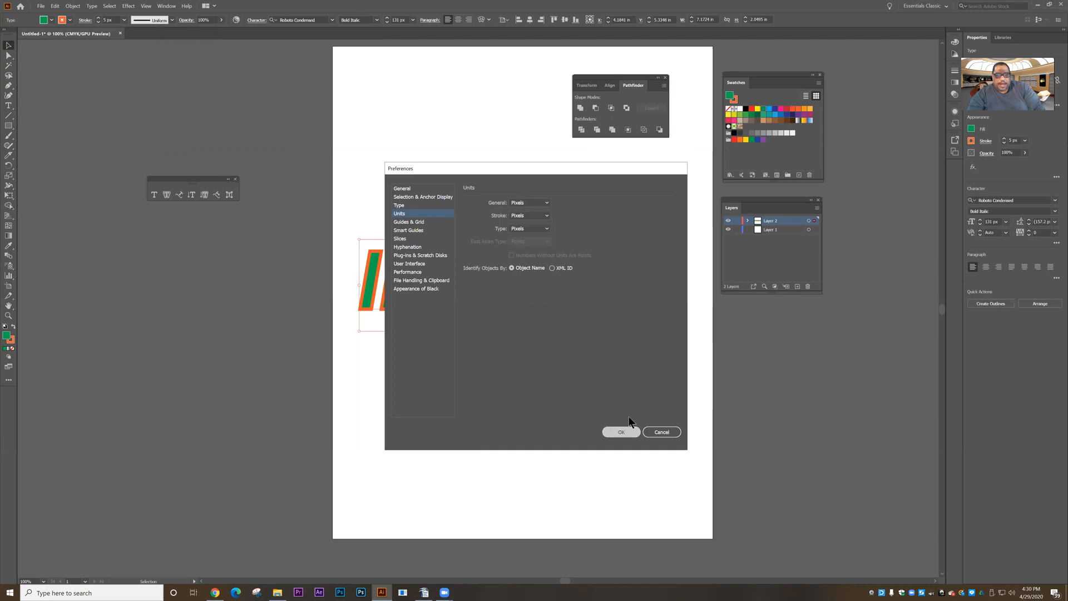
left_click(622, 432)
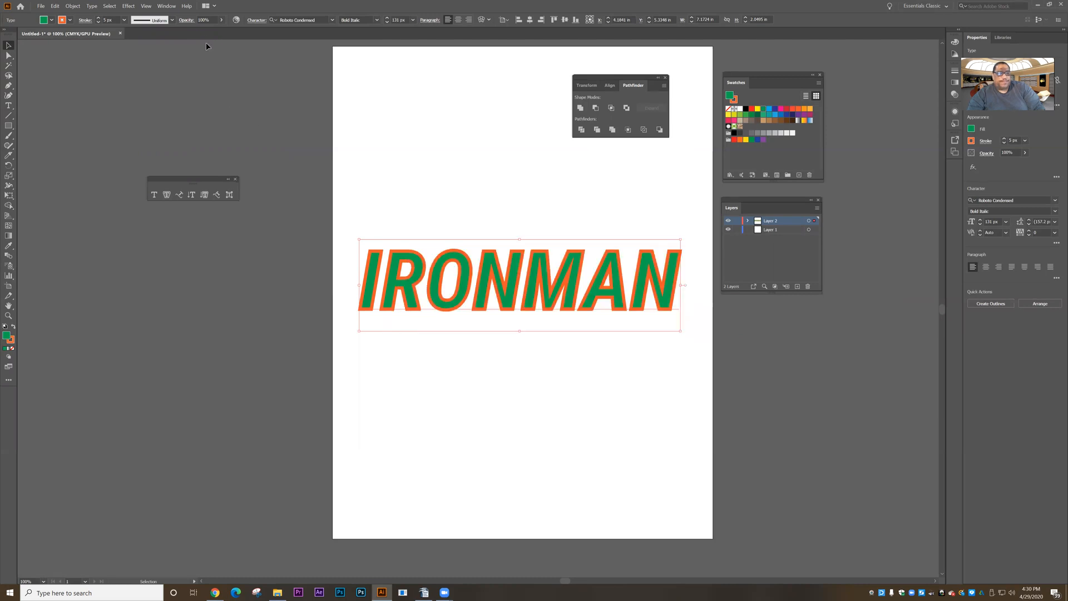
- Apply a Multiply drop shadow at 75% opacity to the IRONMAN text with 6 px X offset, 7 px Y offset and 7 px blur
left_click(134, 8)
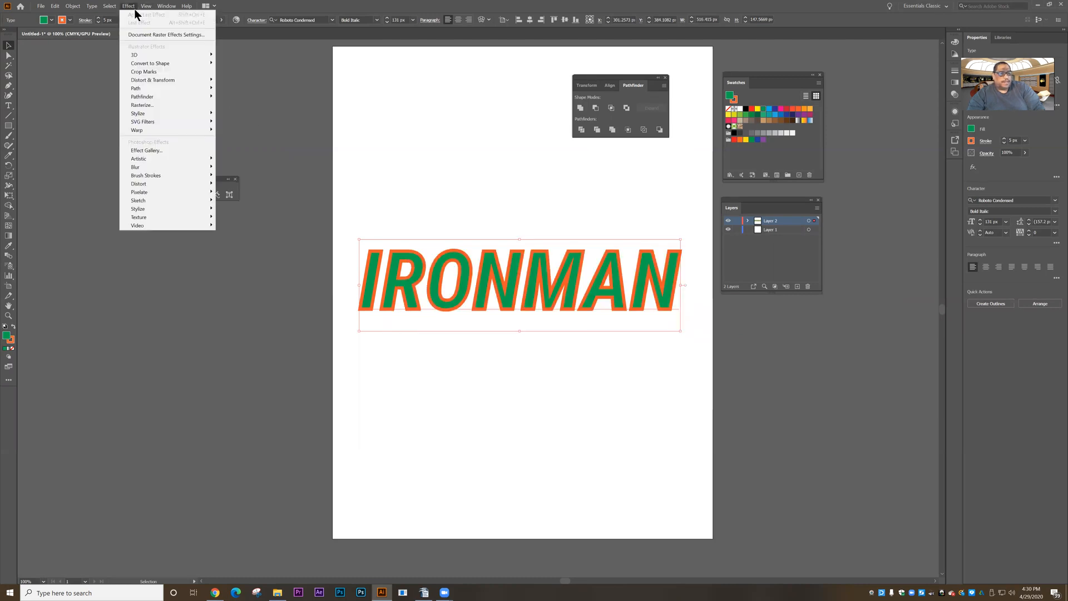
mouse_move(154, 115)
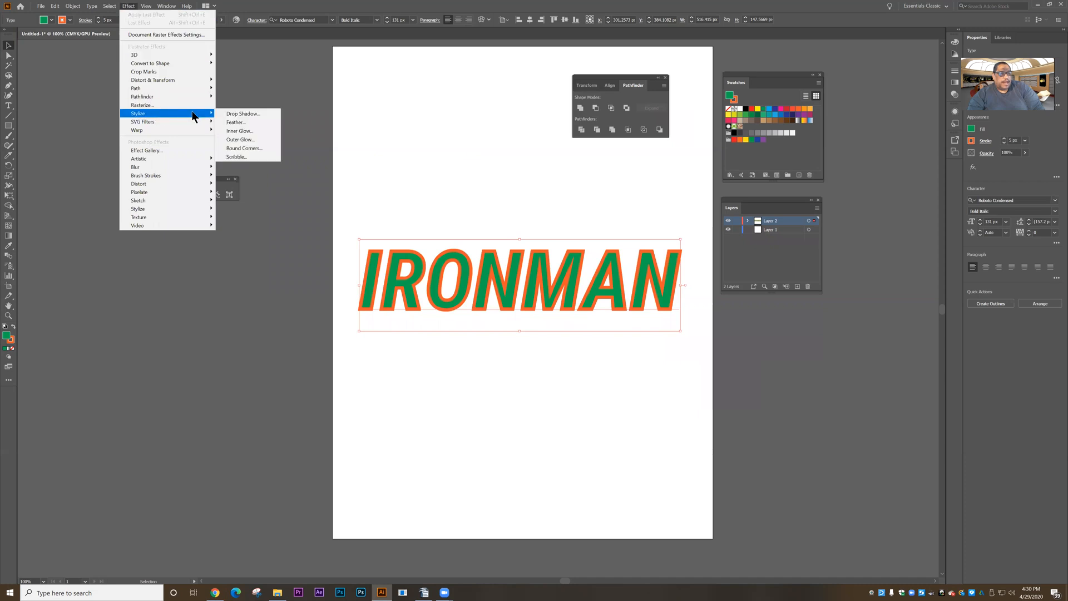
left_click(240, 114)
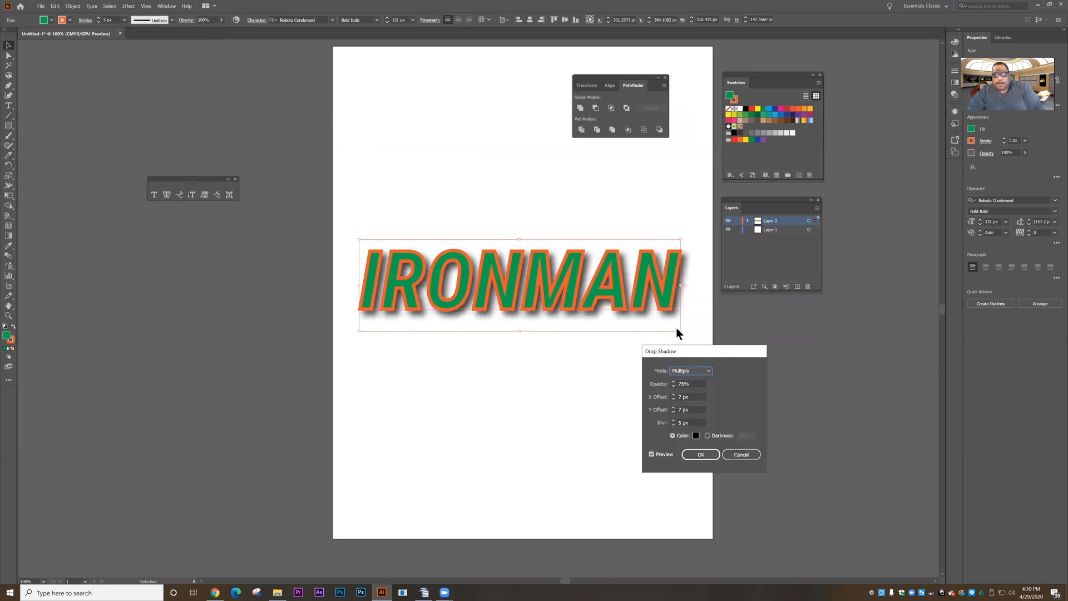
left_click_drag(691, 352, 761, 318)
left_click(743, 366)
left_click(743, 365)
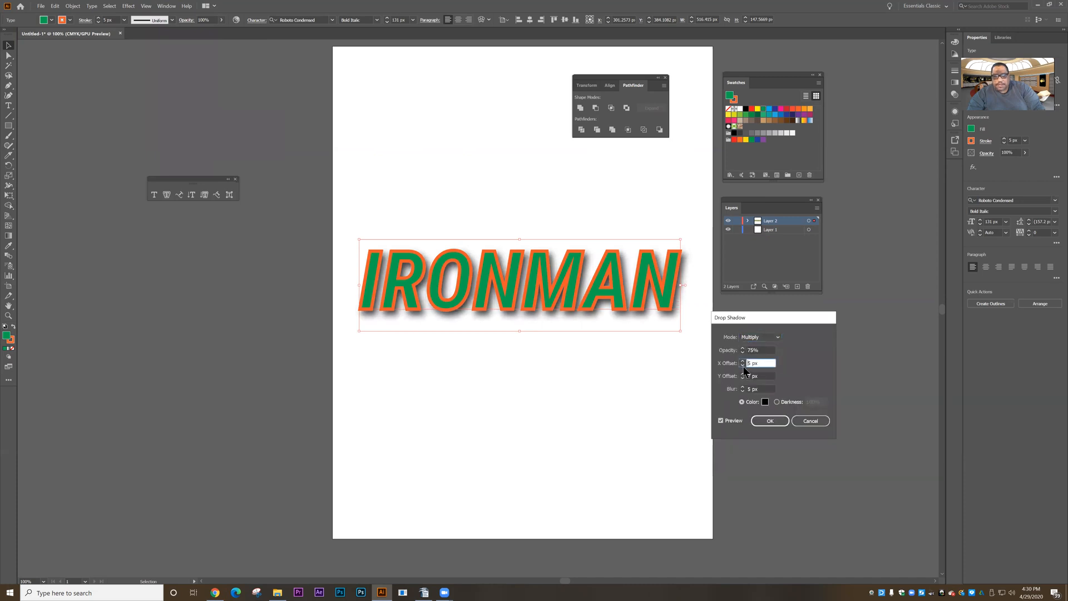
left_click(743, 362)
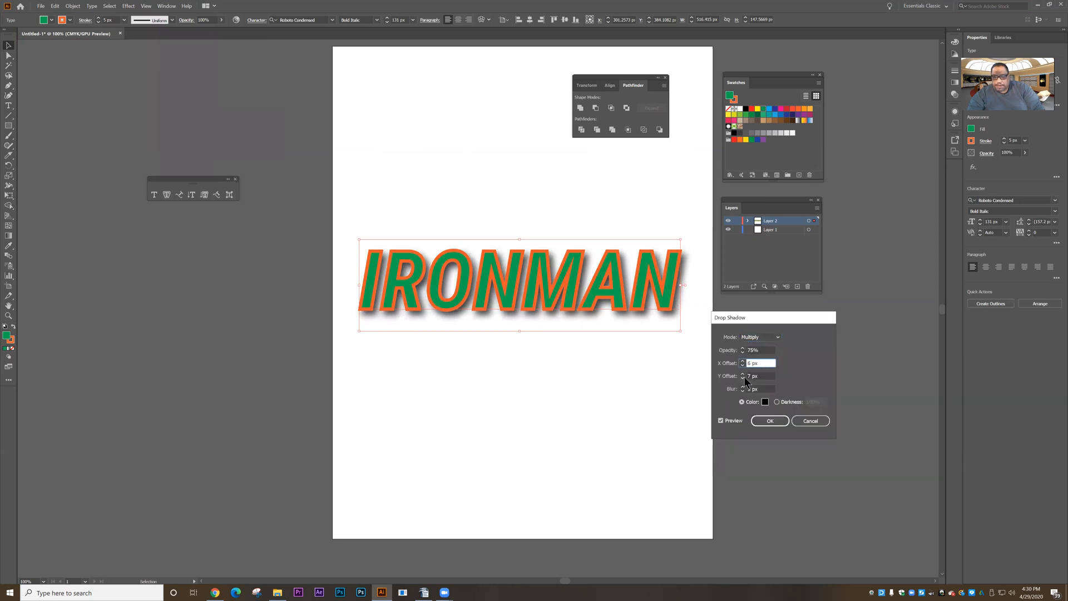
left_click(743, 378)
left_click(743, 374)
left_click(743, 386)
left_click(743, 387)
left_click(743, 387)
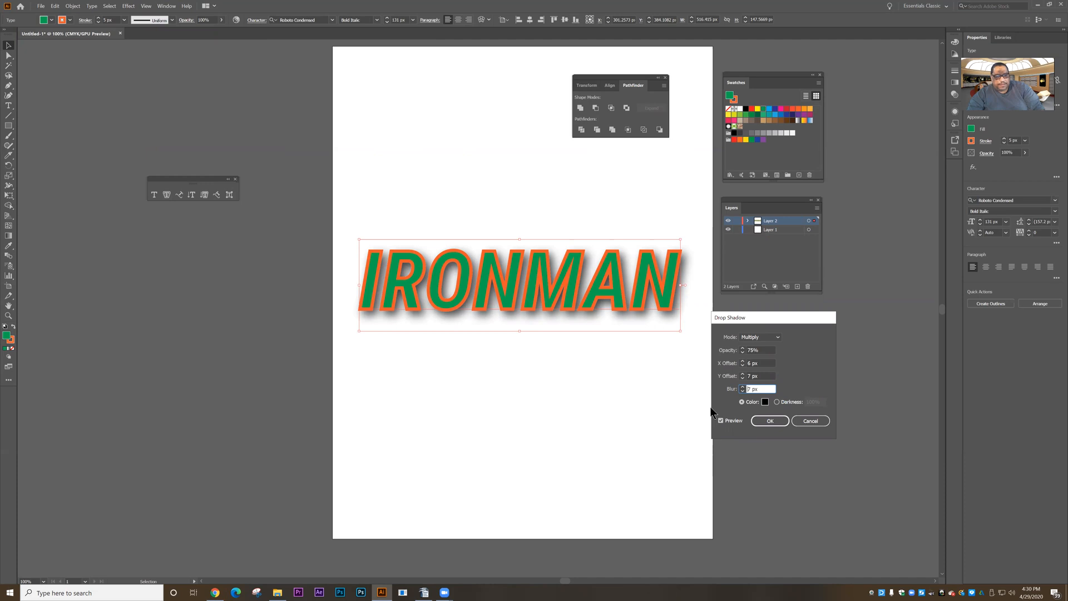
left_click(770, 421)
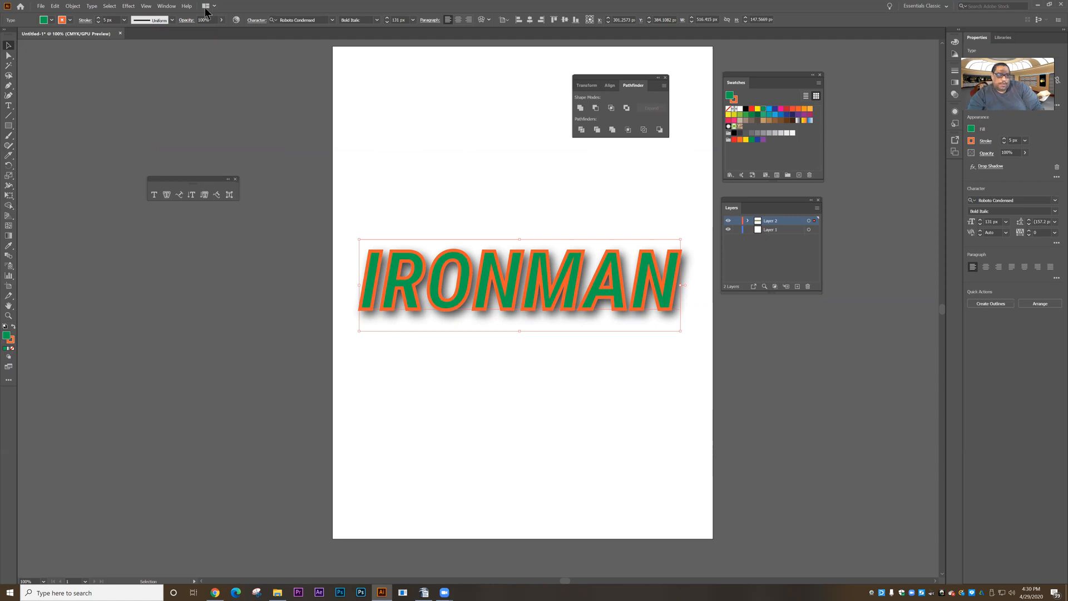
- Show the Appearance panel as a floating panel below Layers, and toggle the drop shadow's visibility off and on
left_click(167, 6)
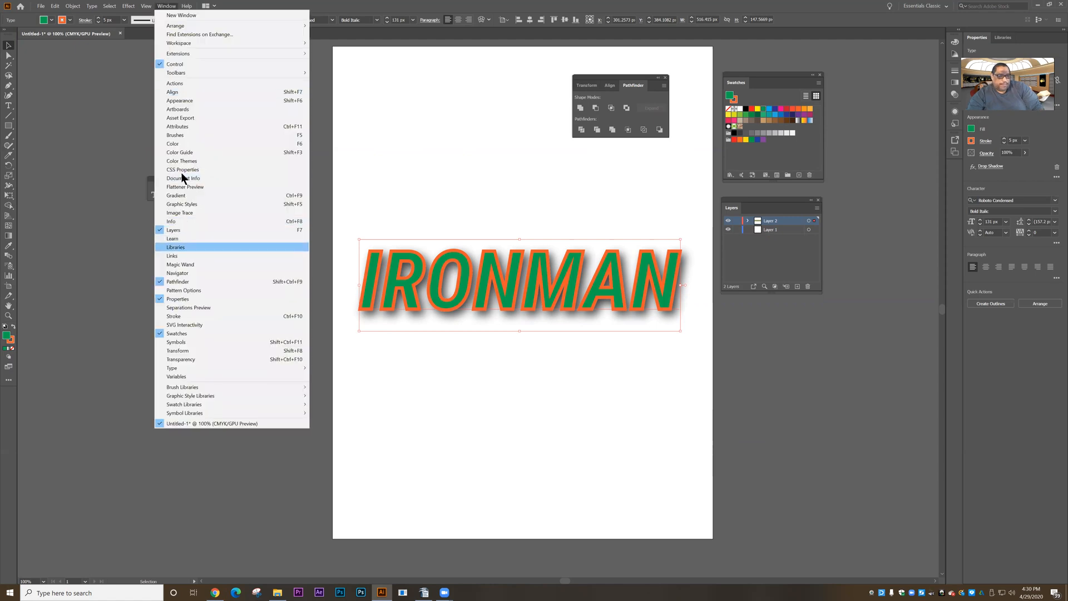
left_click(166, 96)
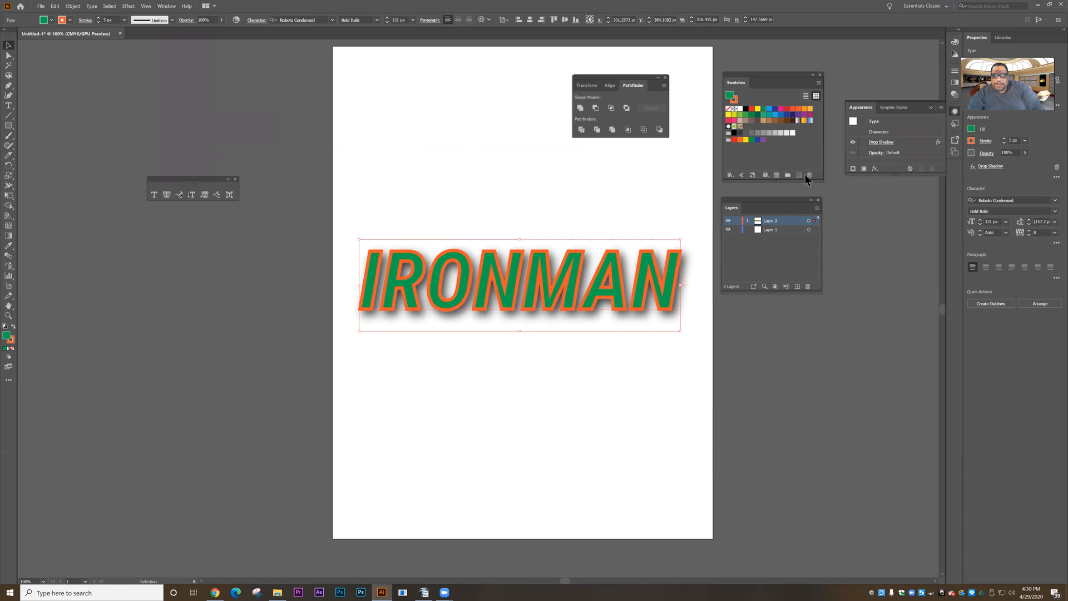
left_click_drag(870, 113, 743, 351)
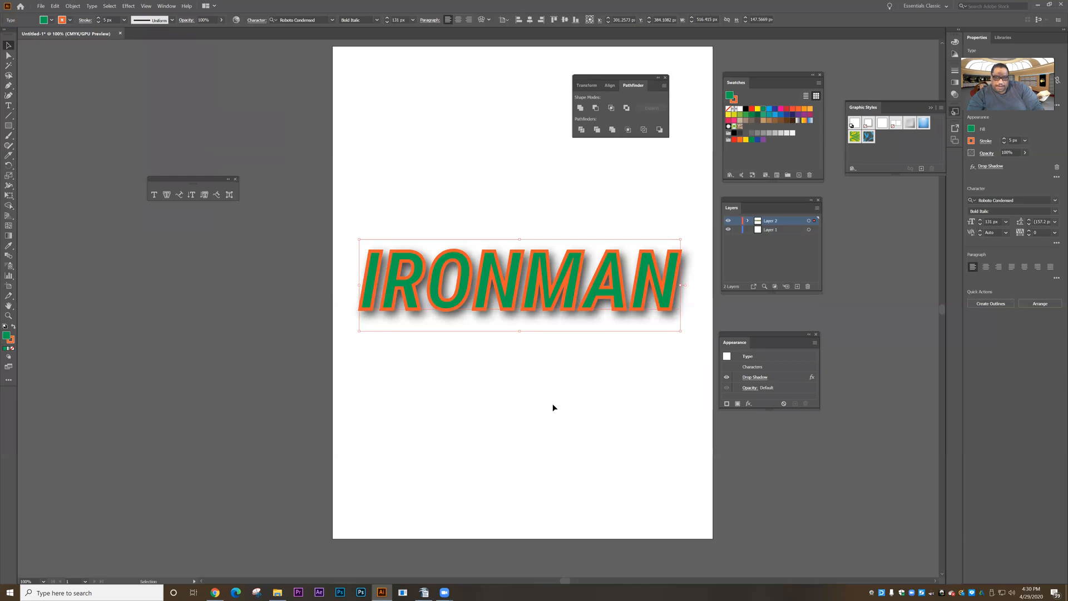
left_click(726, 378)
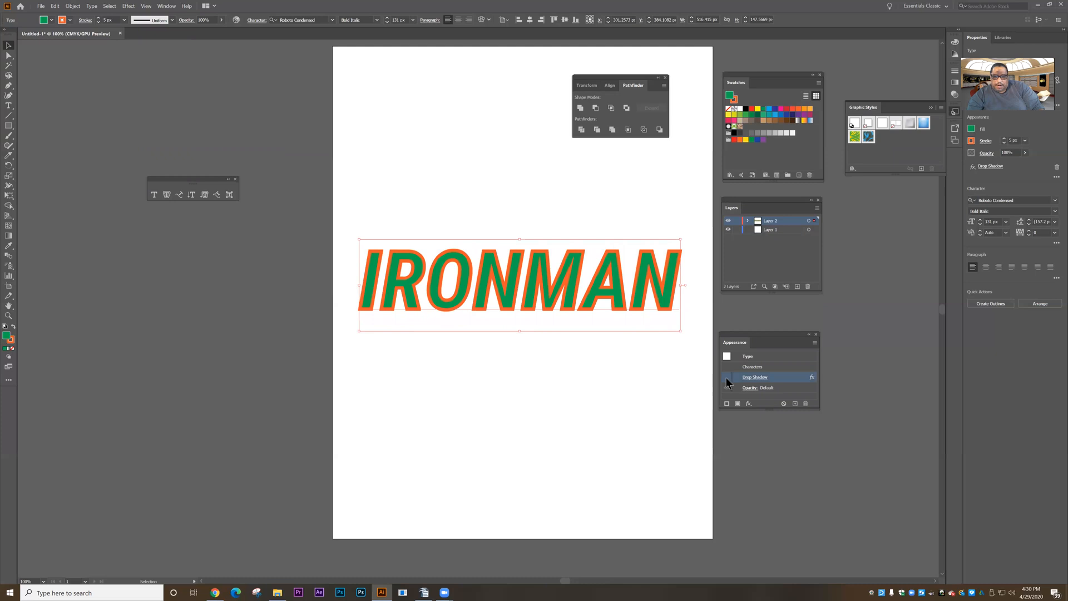
left_click(727, 377)
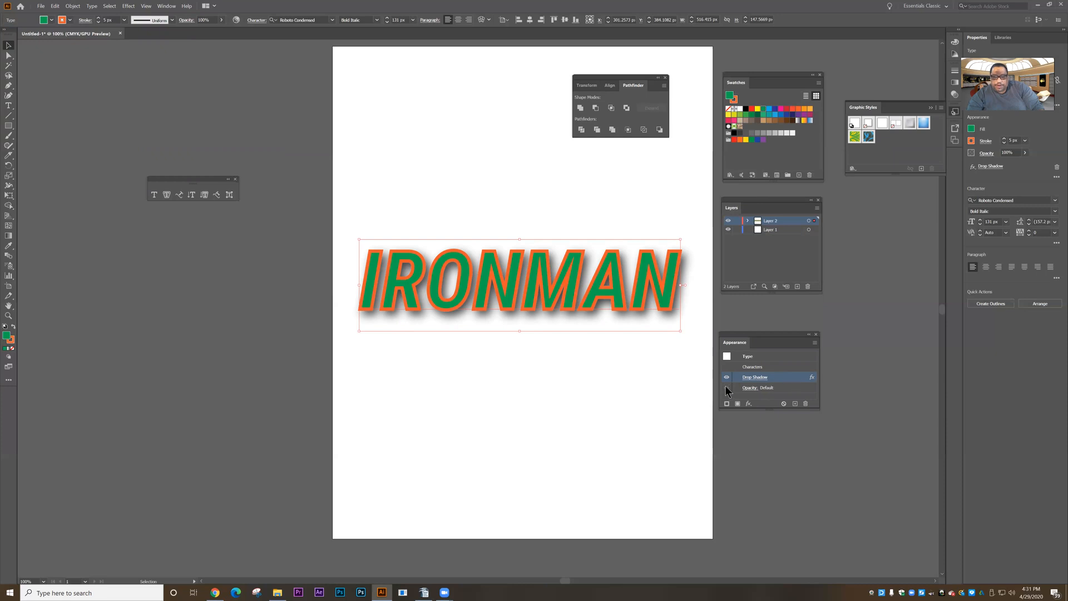
- Edit the IRONMAN text's existing drop shadow, setting its X offset to 5 px
left_click(752, 378)
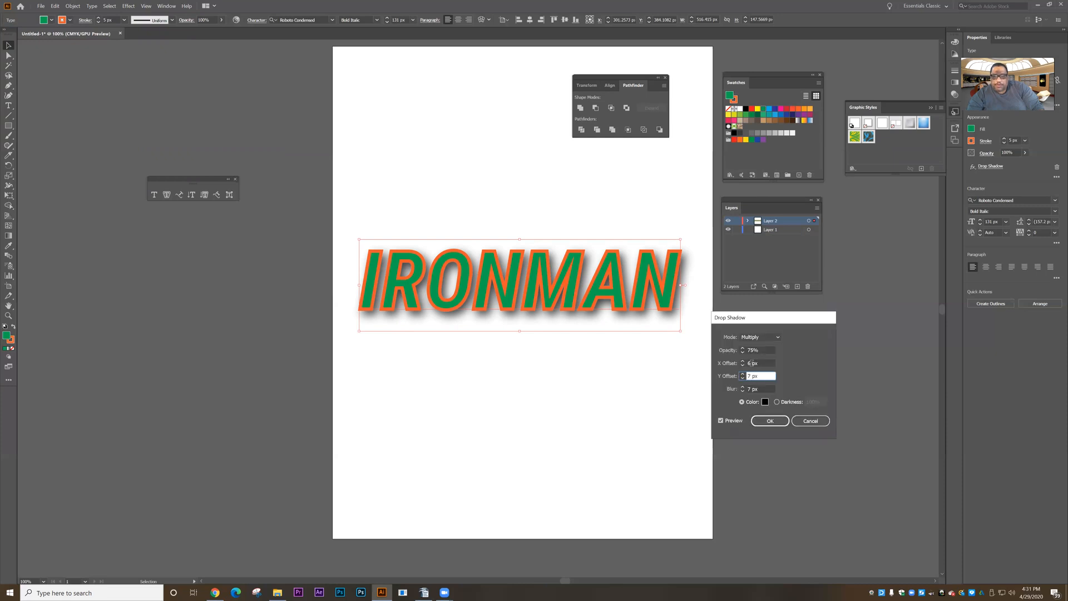
left_click(743, 366)
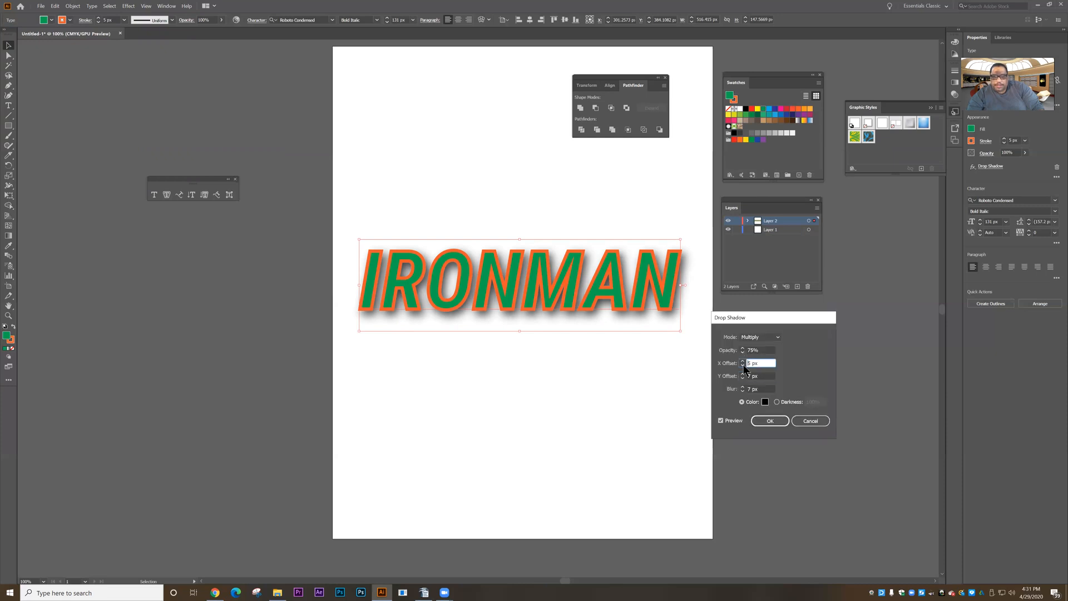
left_click(771, 421)
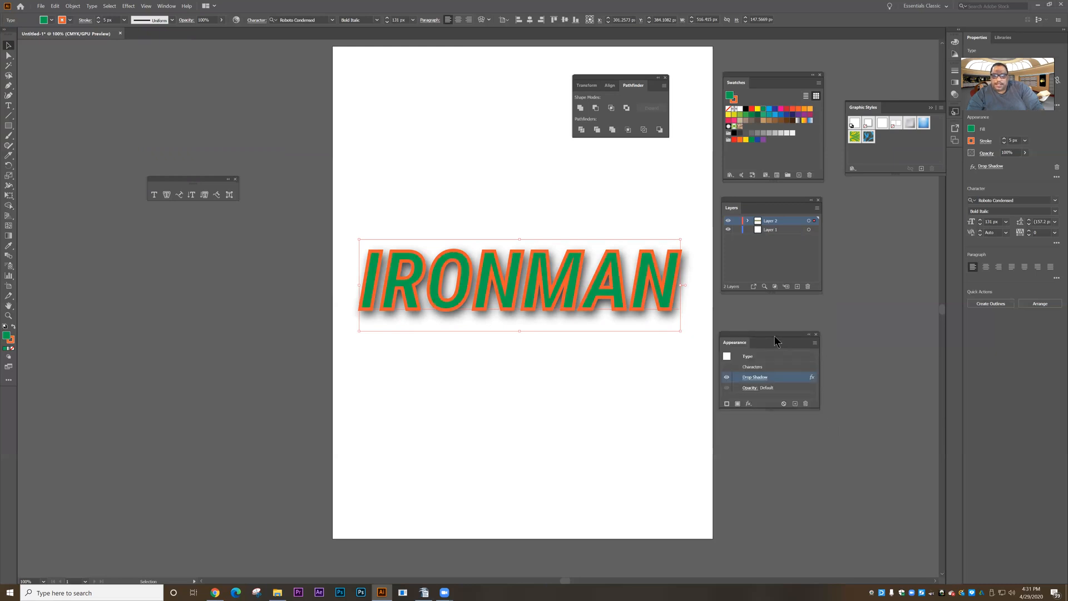
- Move the floating Appearance panel slightly aside and delete the drop shadow effect from the IRONMAN text
left_click_drag(777, 342, 829, 344)
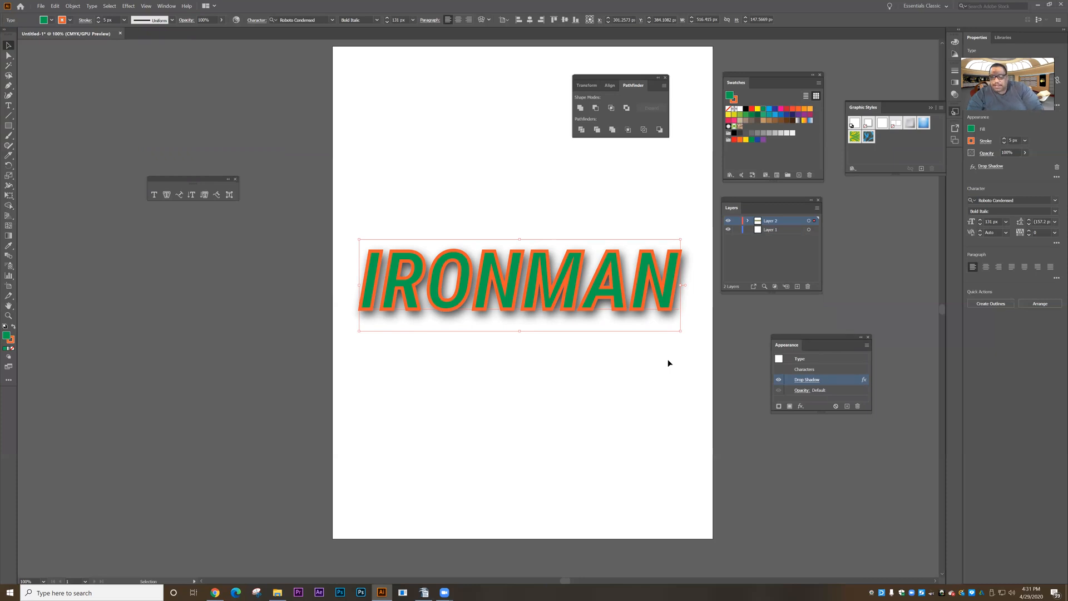
left_click(858, 406)
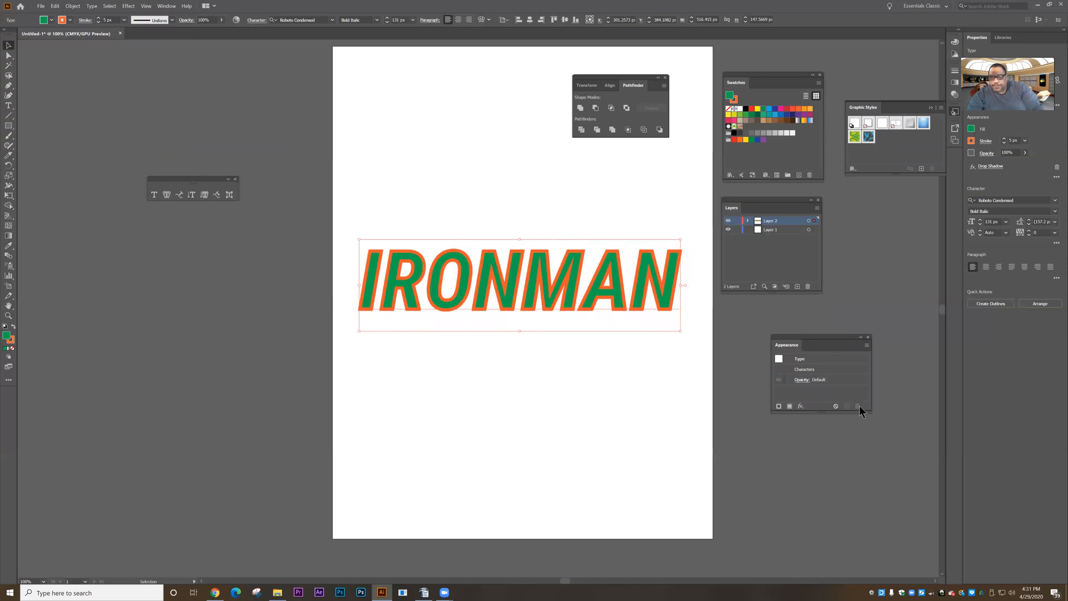
- Move the IRONMAN text to the upper artboard with the Pathfinder panel shifted aside, and place a duplicate of the text below it
left_click_drag(491, 290, 490, 185)
left_click_drag(606, 76, 671, 48)
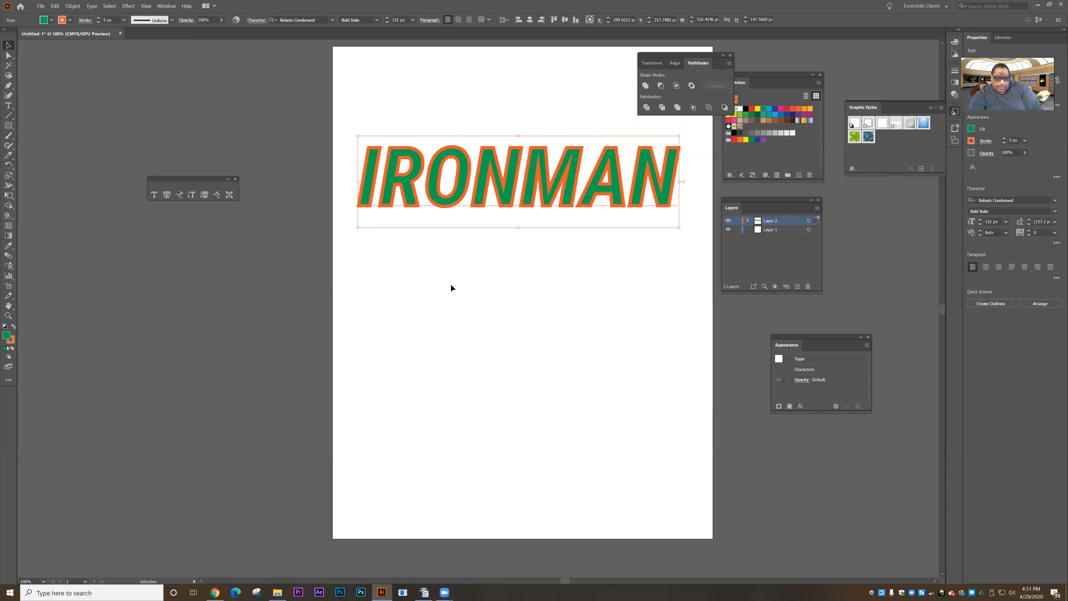
left_click_drag(476, 185, 473, 303)
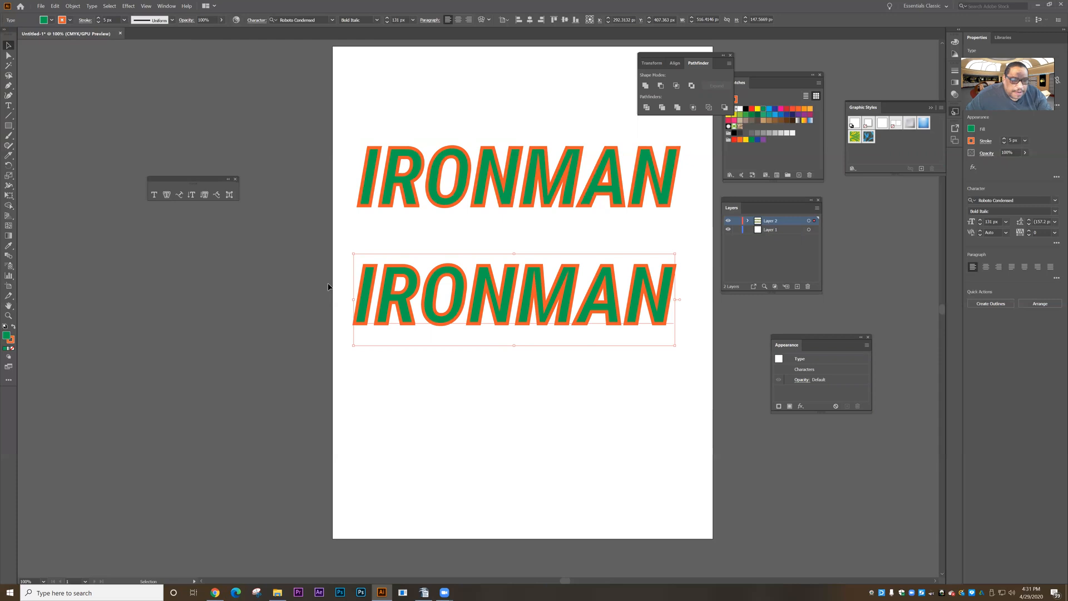
- Replace the O in the lower IRONMAN text with a lowercase a, a lowercase o, and finally a capital O
left_click(154, 195)
left_click(433, 299)
key("Delete")
type("a")
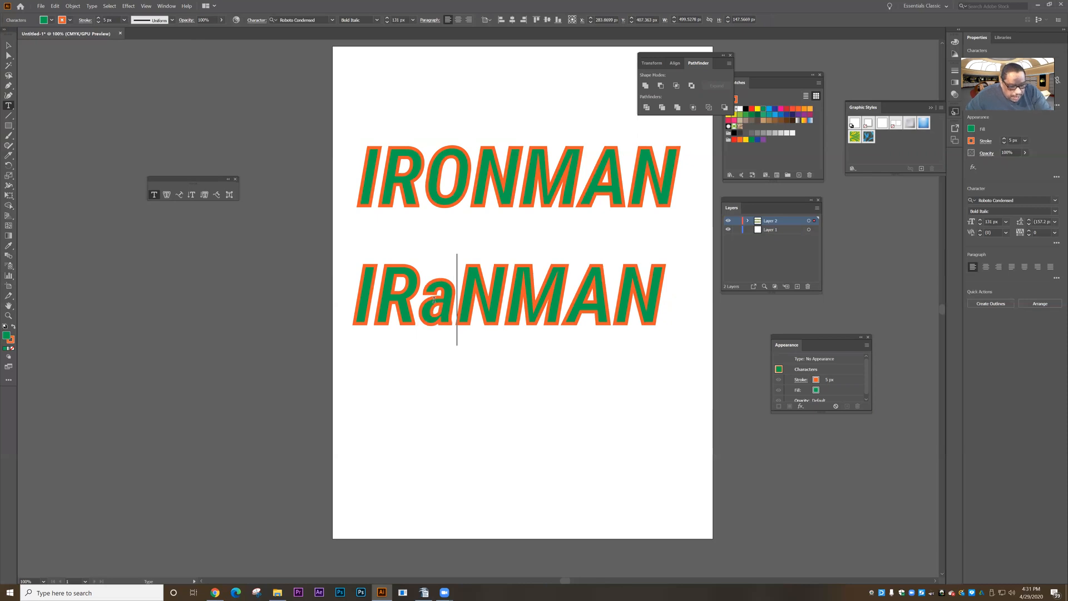
key("BackSpace")
type("o")
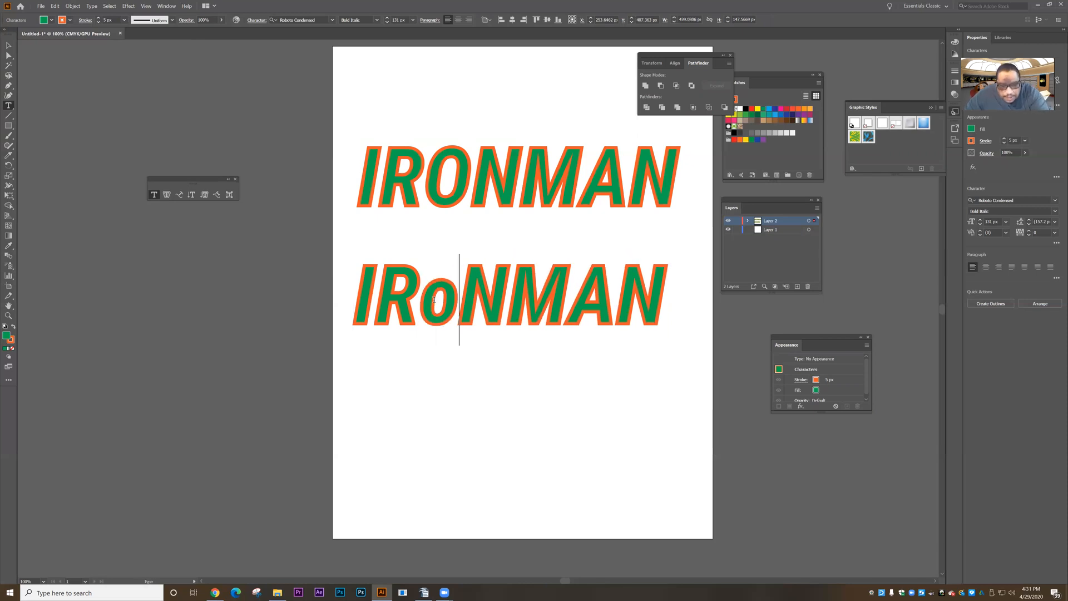
key("BackSpace")
type("O")
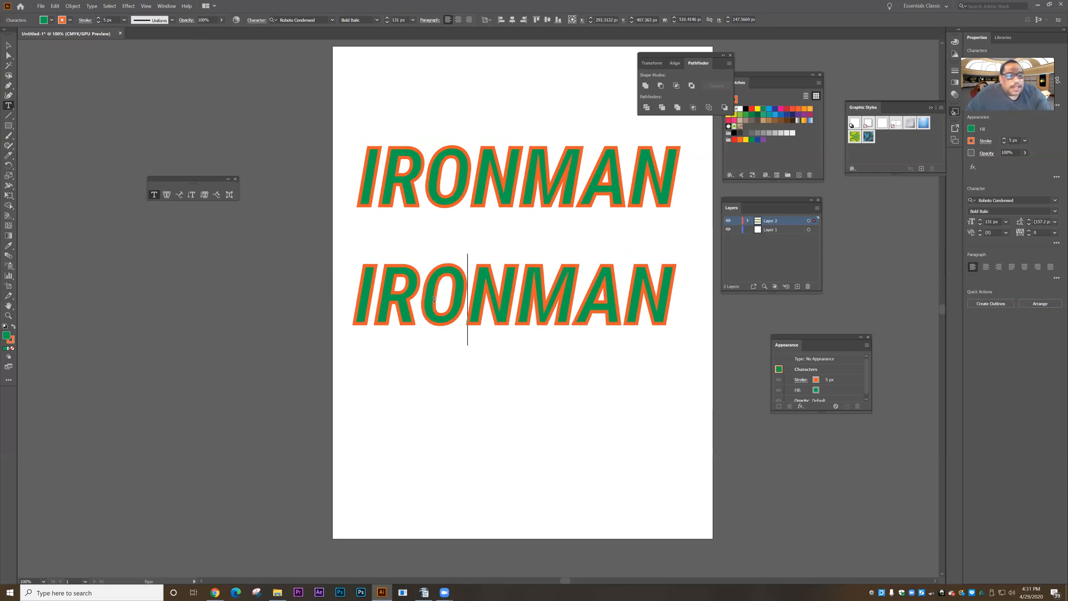
key("Escape")
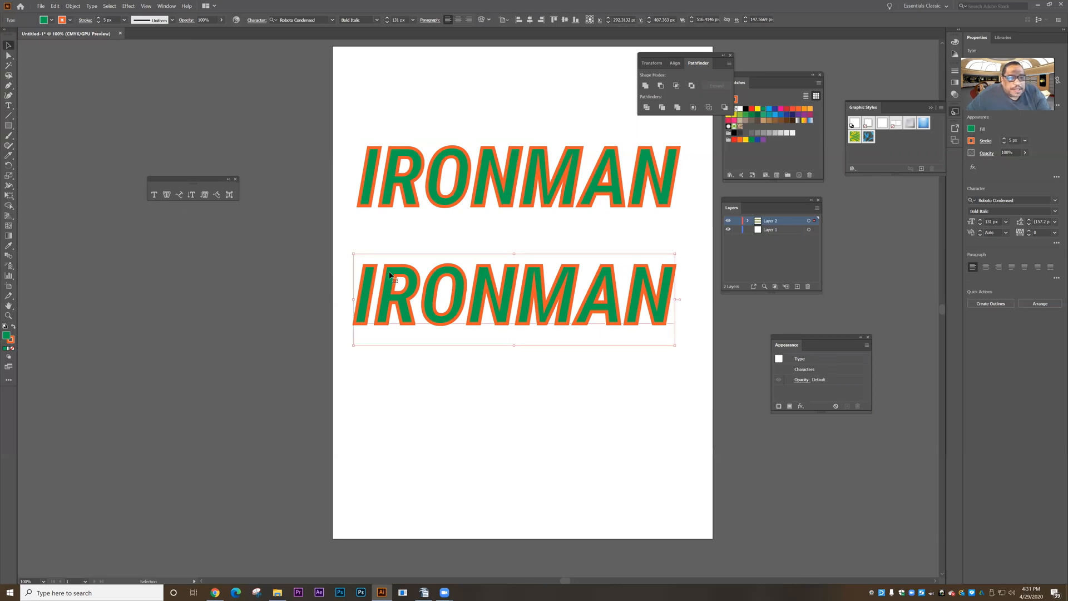
- Convert the lower IRONMAN text to outlines and ungroup it into separate letter shapes
left_click(88, 7)
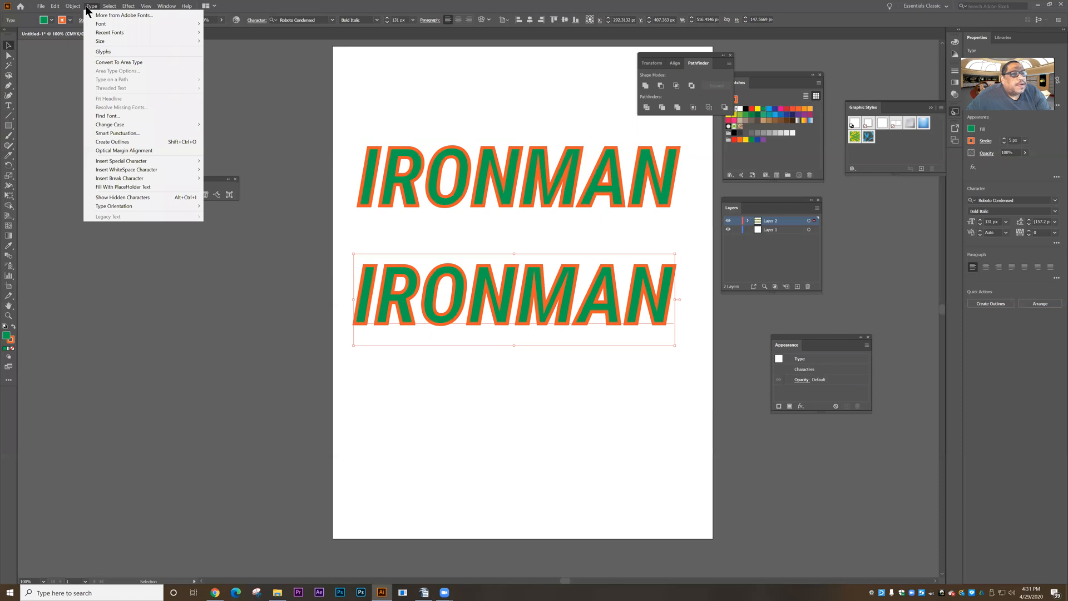
left_click(114, 143)
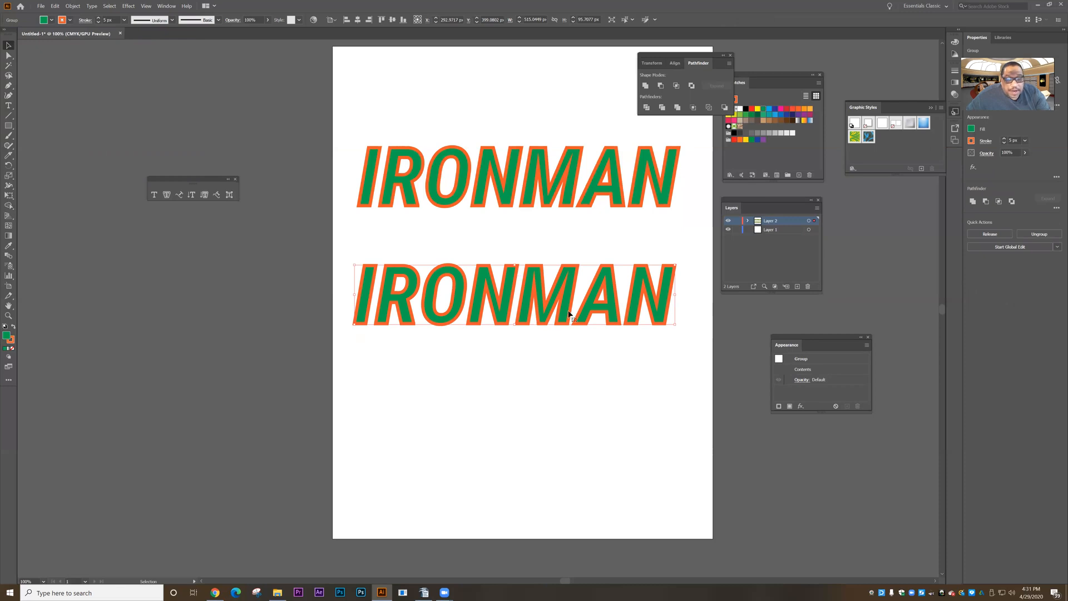
left_click(73, 6)
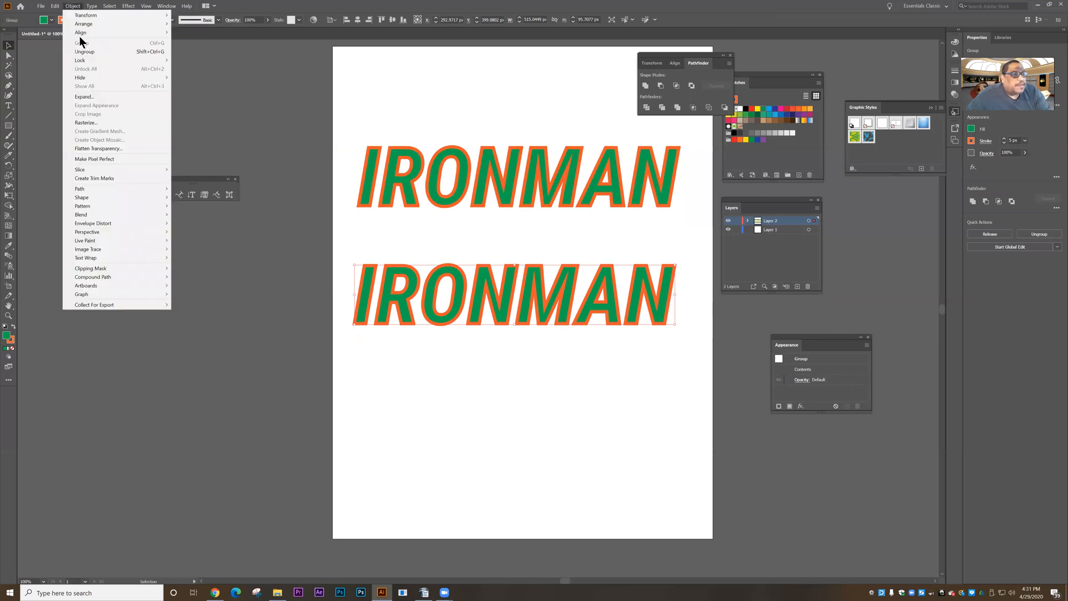
left_click(83, 51)
- Nudge the lower copy's outlined letters individually, moving the I slightly up, the R down and the O up
left_click(358, 316)
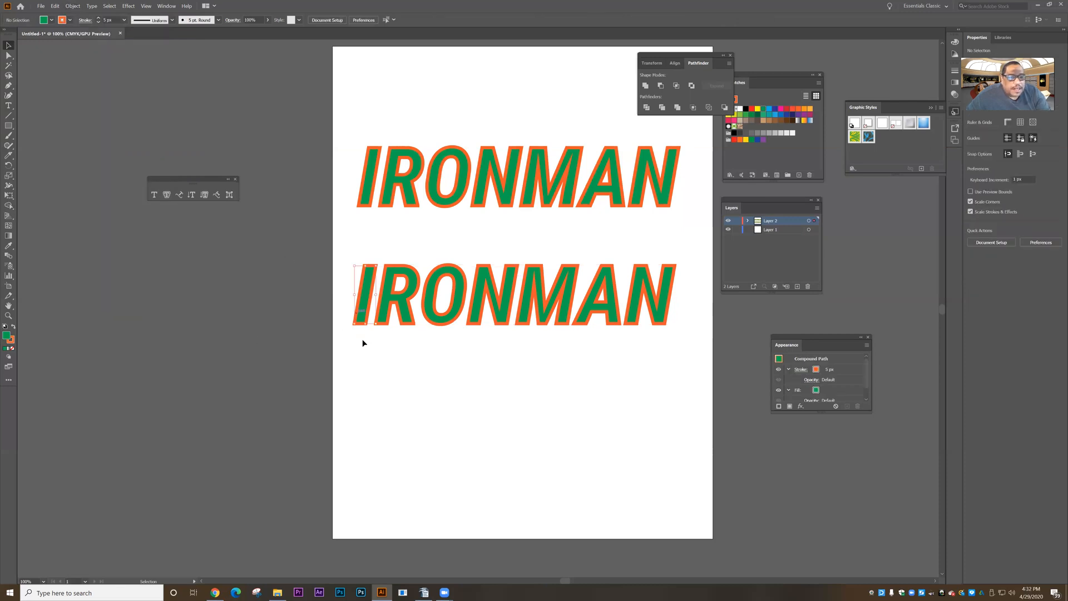
key("Left")
key("Left")
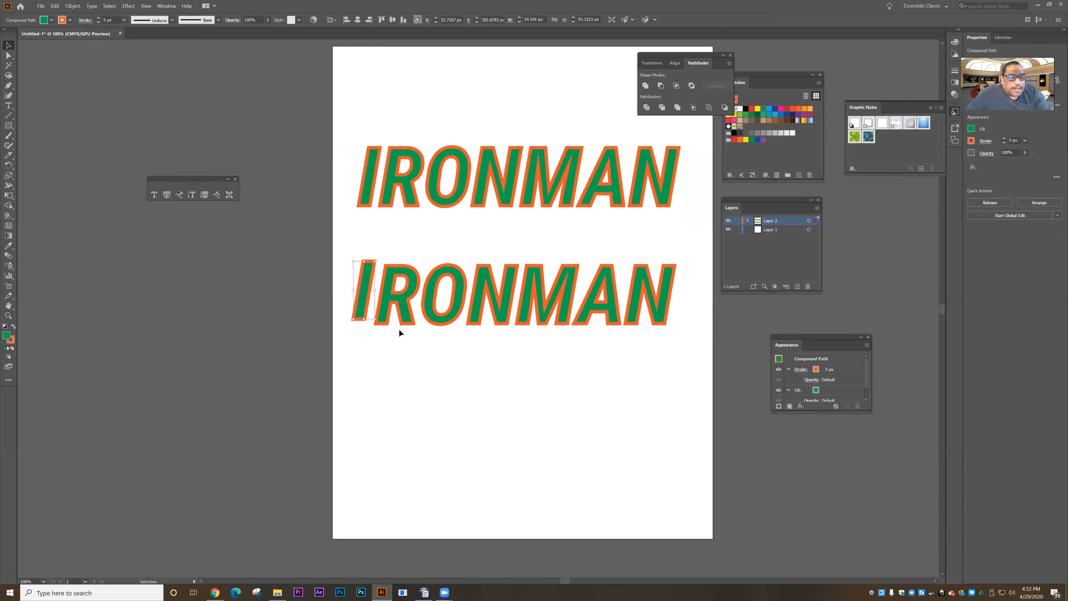
left_click(406, 316)
key("Down")
key("Down")
key("Down")
key("Down")
key("Down")
left_click(459, 306)
key("Up")
key("Up")
key("Up")
key("Up")
left_click(456, 372)
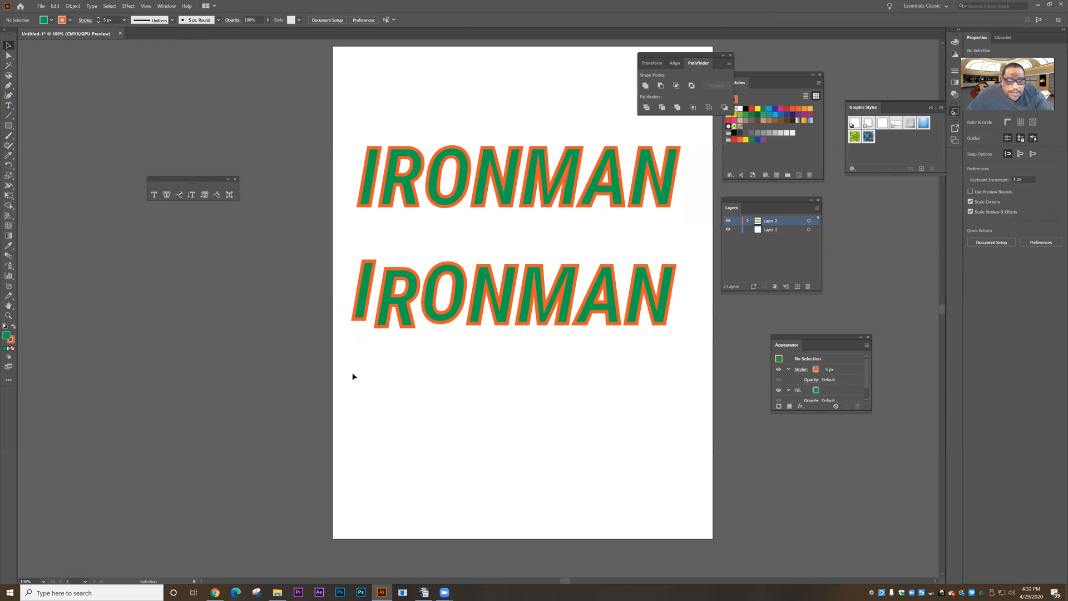
- Select the top anchor points of the outlined I with Direct Selection and extend them upward and slightly to the right
left_click(8, 56)
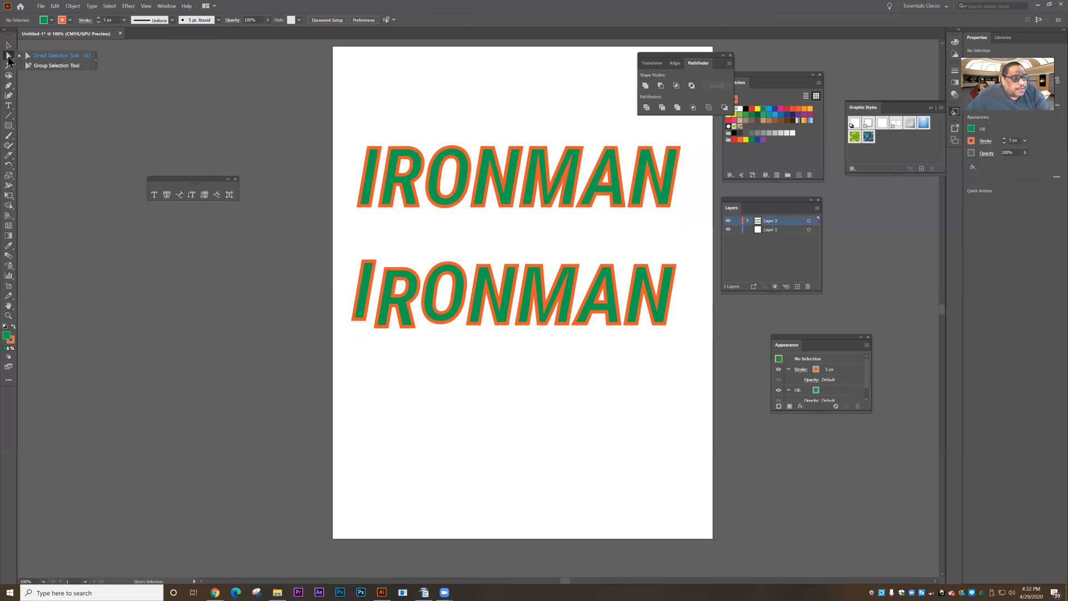
left_click(365, 310)
left_click_drag(359, 256, 374, 329)
key("Up")
key("Up")
key("Up")
key("Up")
key("Up")
key("Up")
key("Up")
key("Up")
key("Up")
key("Up")
key("Up")
key("Up")
key("Up")
key("Up")
key("Right")
key("Right")
key("Right")
key("Right")
key("Right")
key("Right")
key("Right")
key("Right")
key("Right")
key("Right")
key("Left")
key("Left")
- Select the bottom anchor points of the outlined R's left leg and stretch them downward and slightly to the left
left_click(382, 330)
left_click_drag(377, 328, 393, 352)
key("Down")
key("Down")
key("Down")
key("Down")
key("Down")
key("Down")
key("Down")
key("Down")
key("Down")
key("Down")
key("Down")
key("Down")
key("Down")
key("Down")
key("Down")
key("Down")
key("Down")
key("Down")
key("Down")
key("Down")
key("Down")
key("Down")
key("Down")
key("Down")
key("Down")
key("Down")
key("Down")
key("Down")
key("Left")
key("Left")
key("Left")
key("Left")
key("Left")
key("Left")
key("Left")
key("Left")
key("Left")
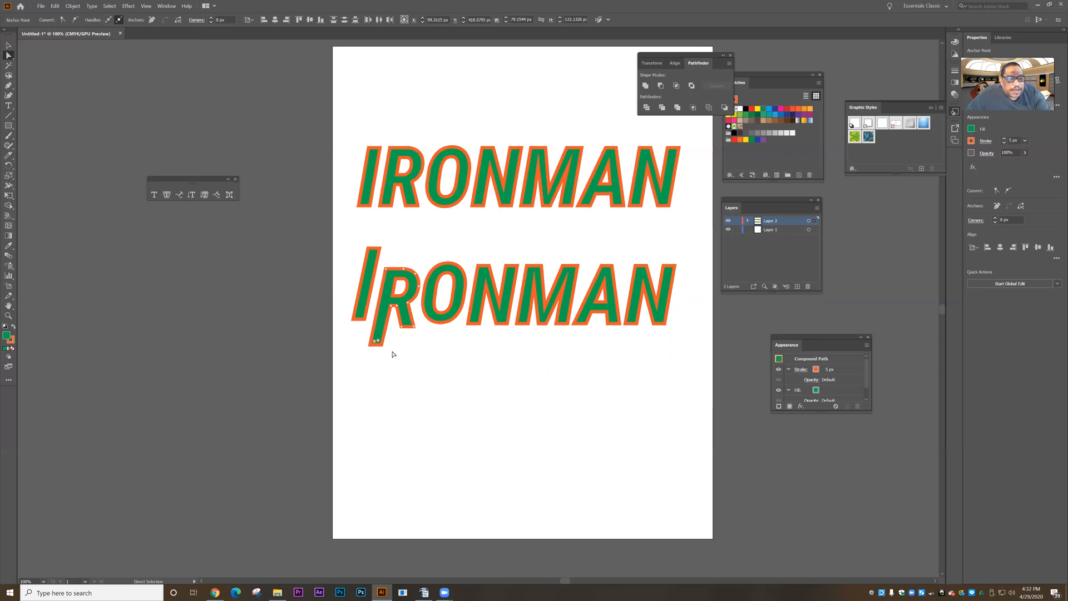
left_click(428, 402)
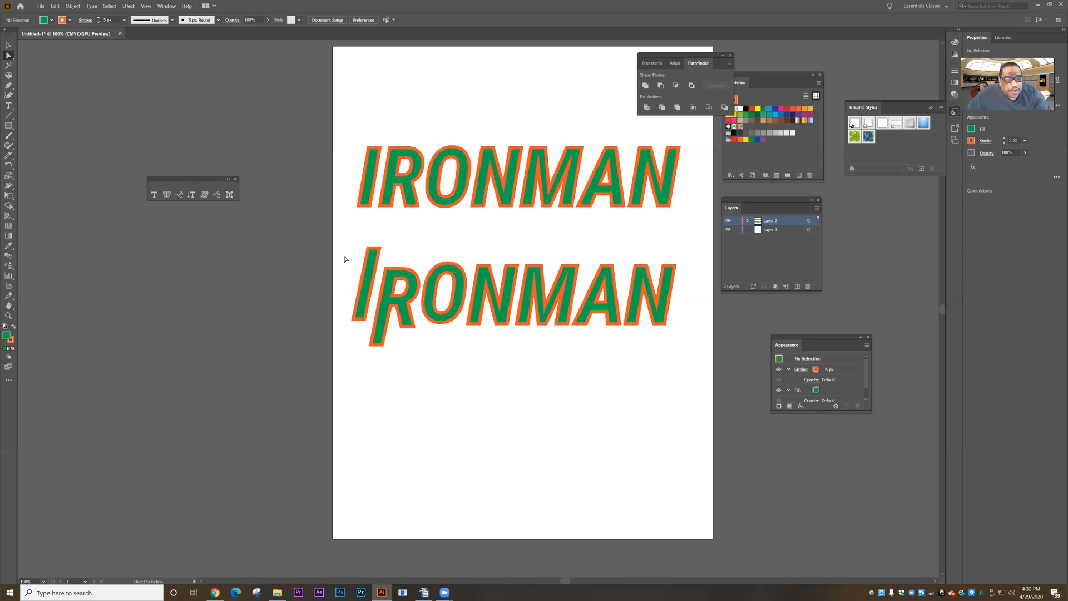
- Delete all the outlined letters of the lower IRONMAN copy, keeping the original text
left_click(8, 45)
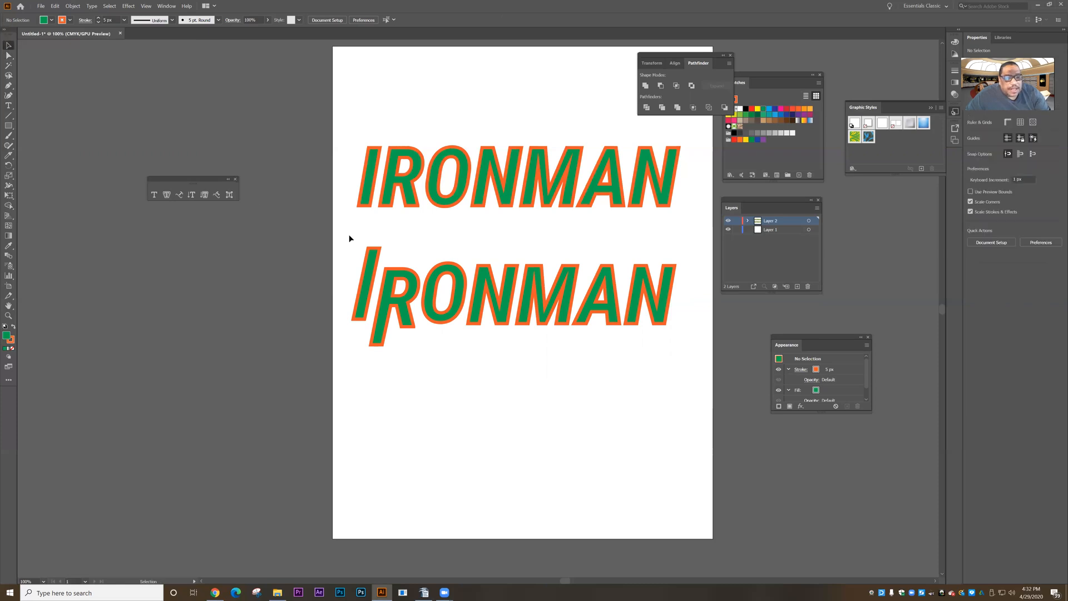
left_click(509, 293)
key("Delete")
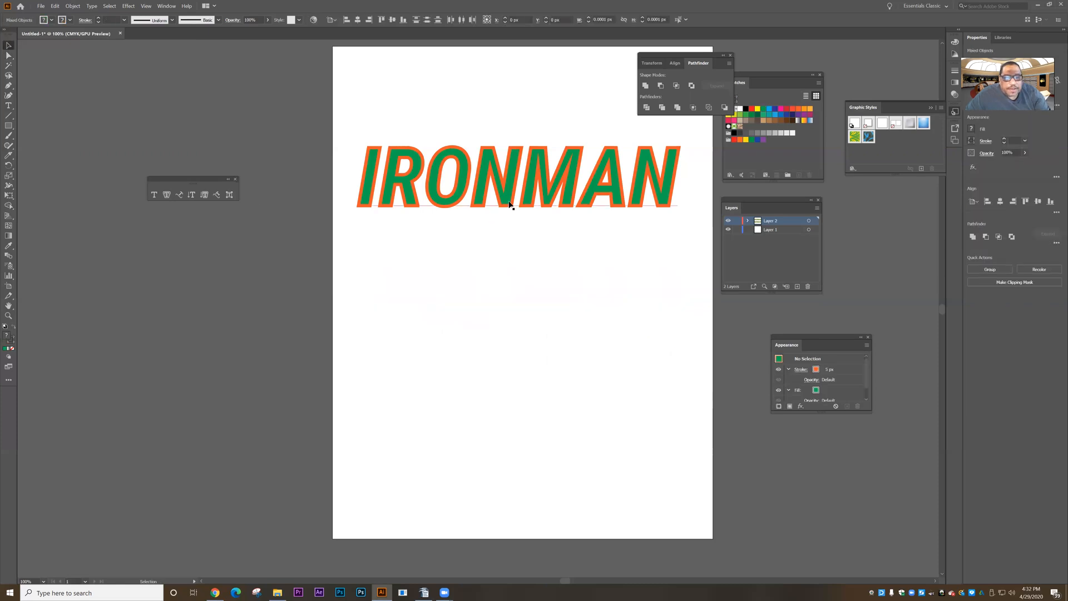
- Duplicate the IRONMAN text below the original and rasterize the copy as CMYK at High (300 ppi) with a white background
left_click(512, 201)
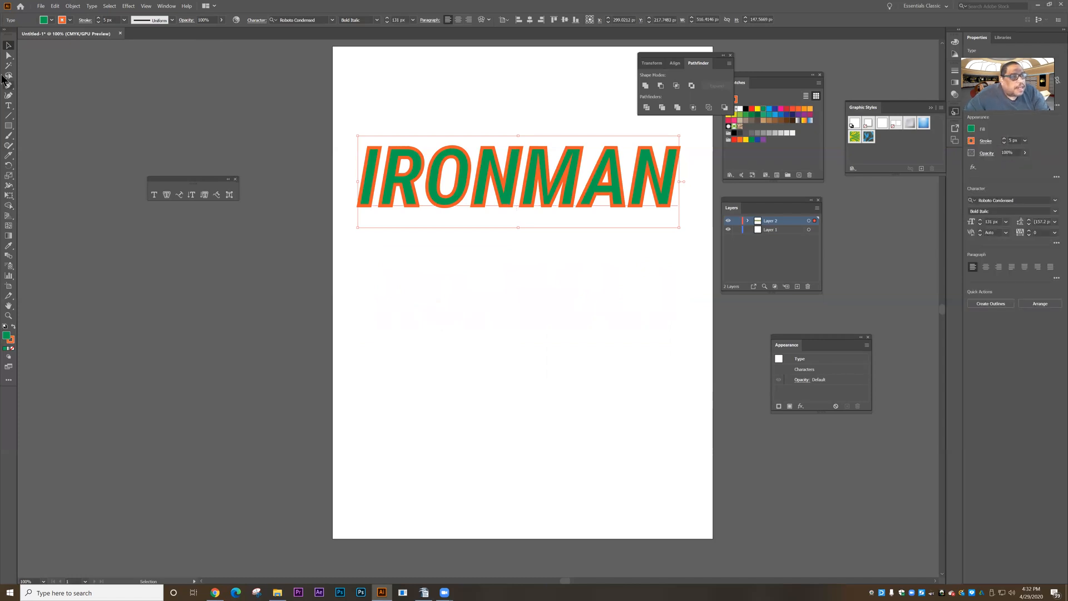
left_click_drag(430, 195, 430, 312)
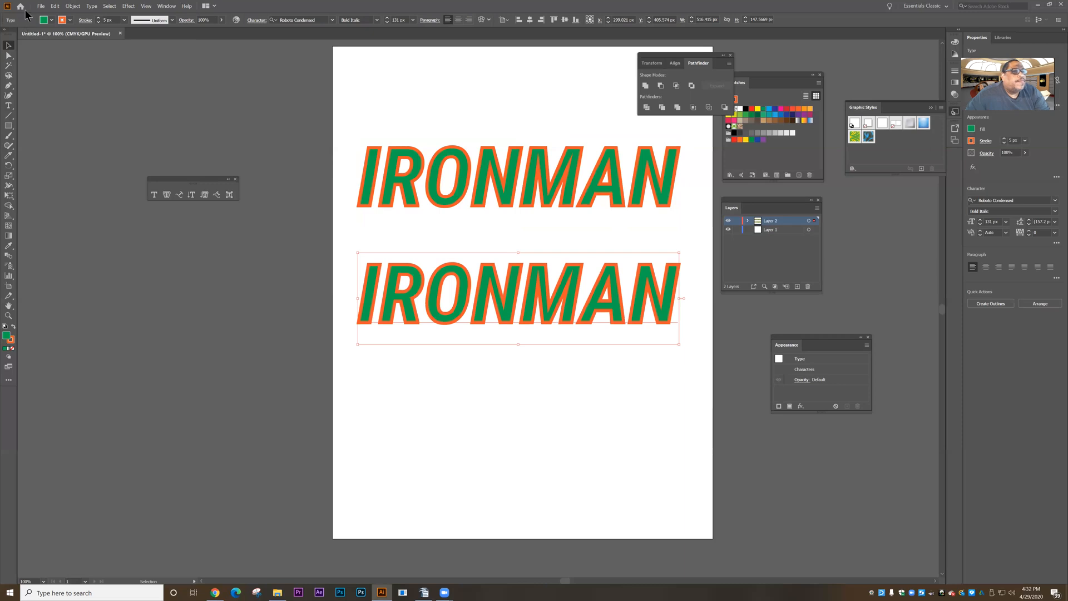
left_click(65, 7)
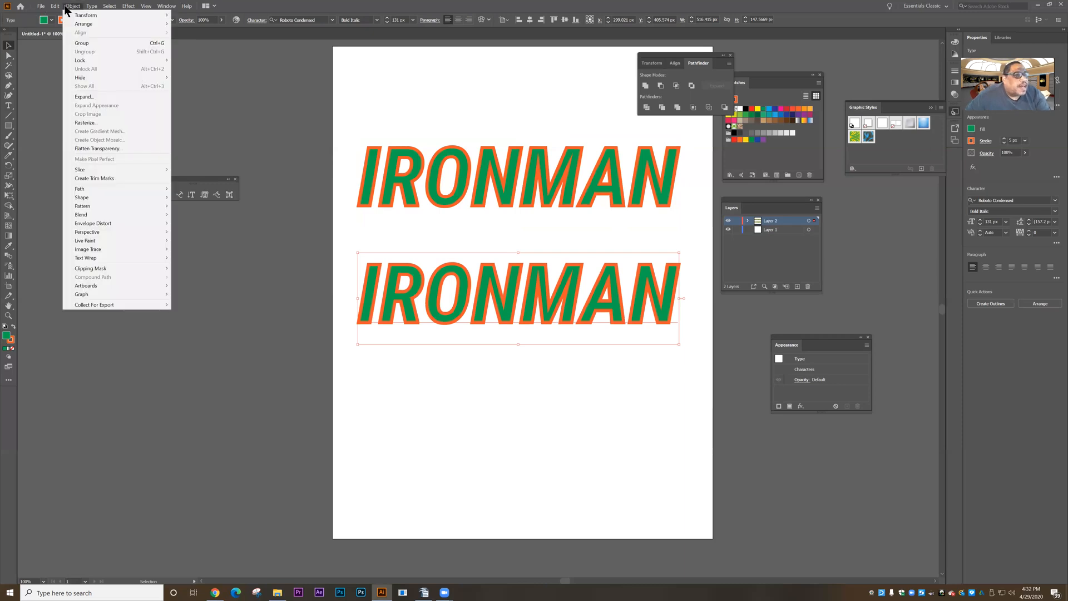
left_click(87, 123)
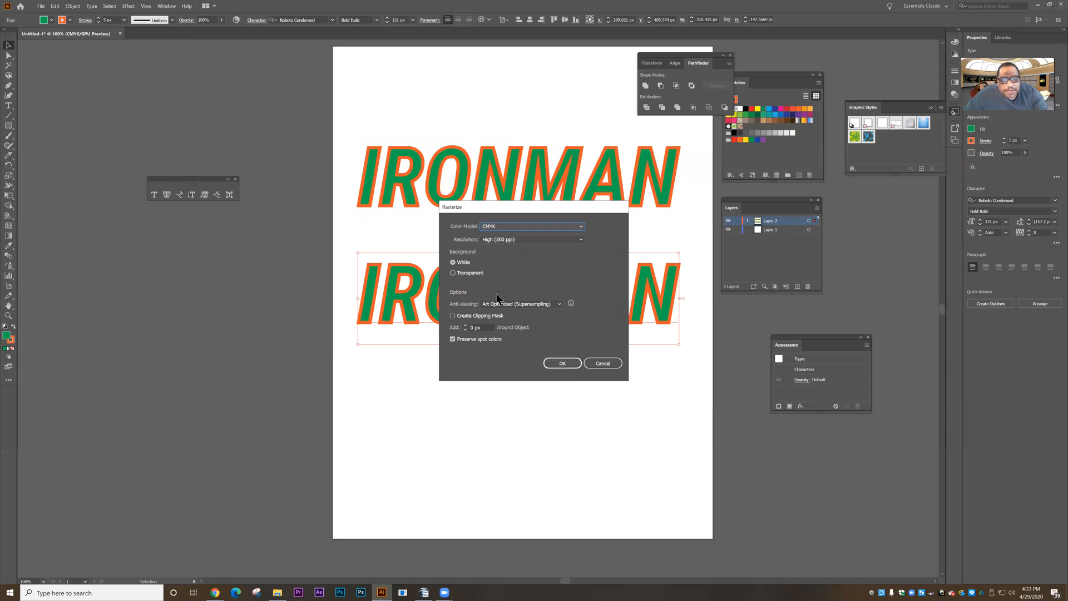
left_click(558, 364)
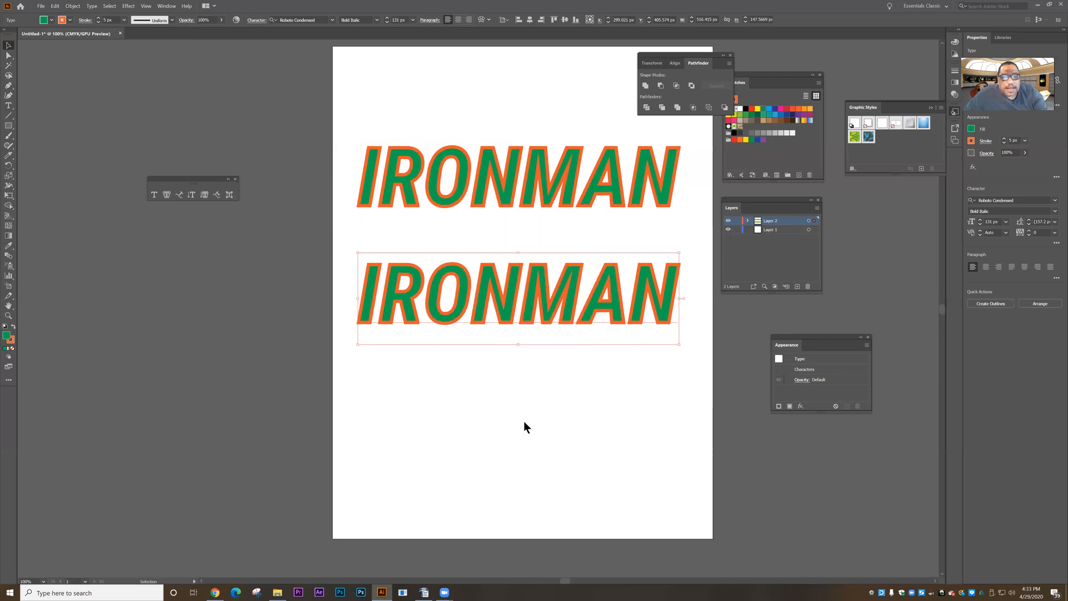
left_click(358, 380)
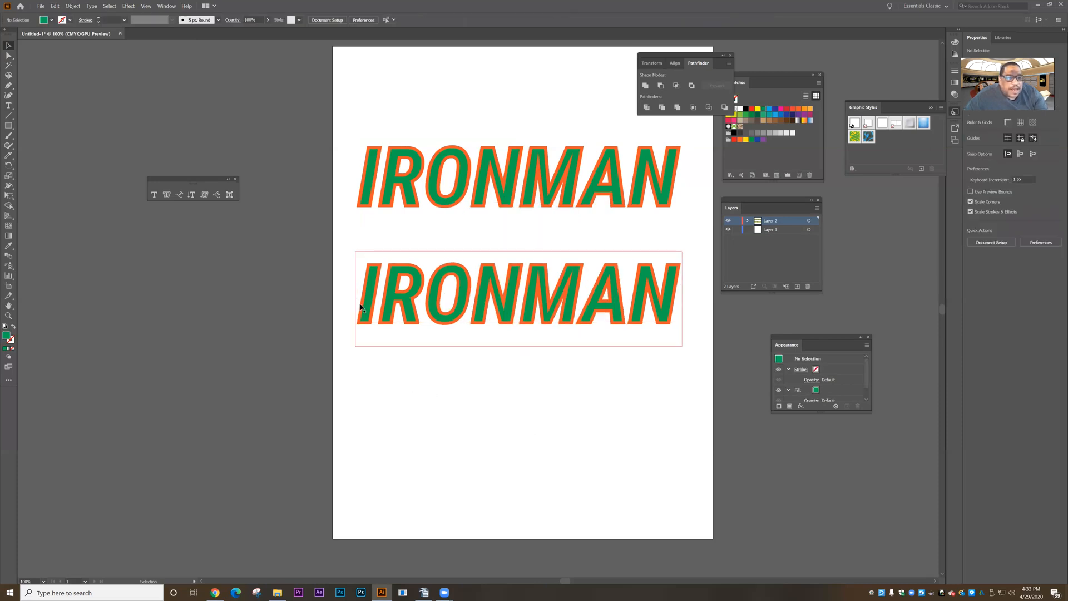
left_click(391, 271)
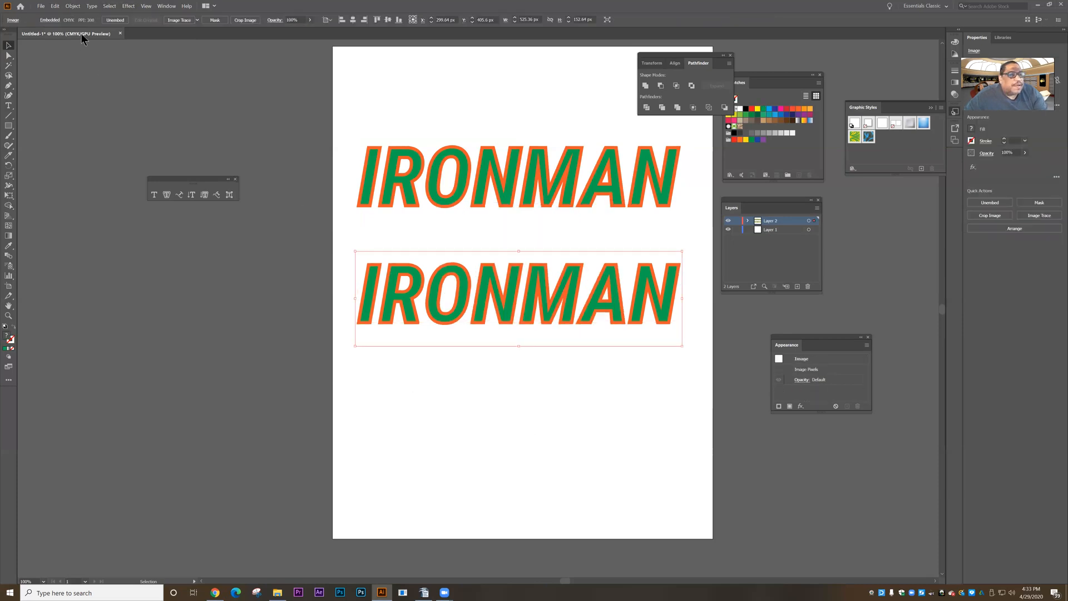
left_click(73, 6)
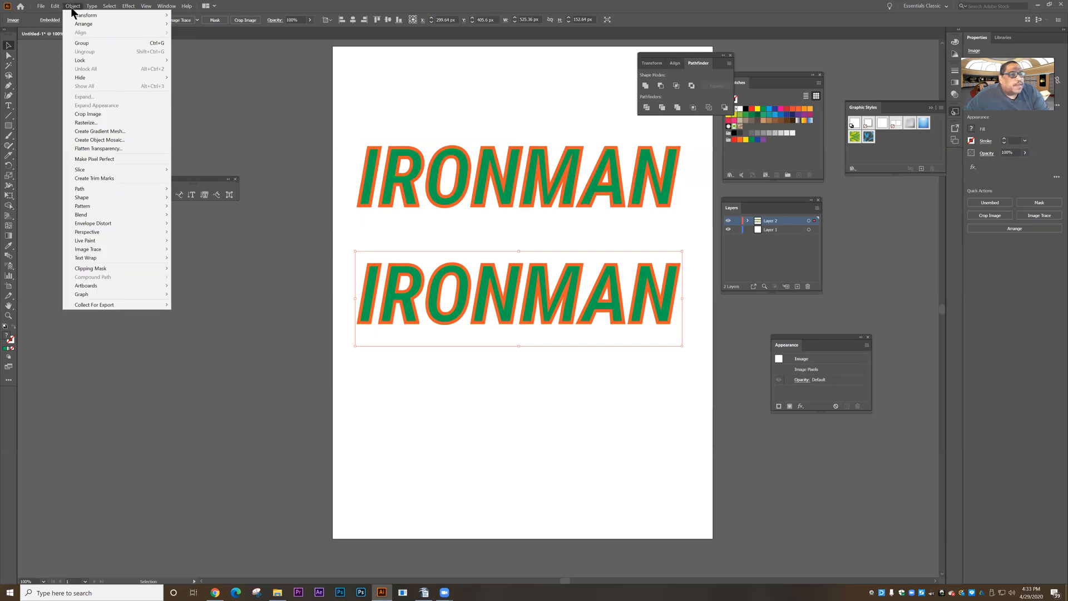
left_click(391, 304)
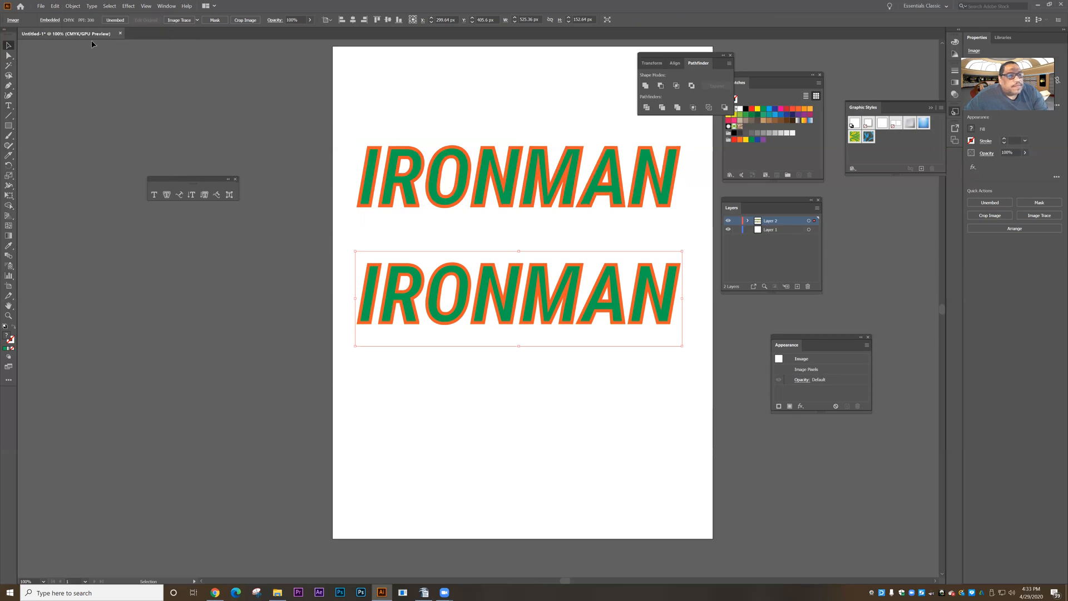
left_click(78, 7)
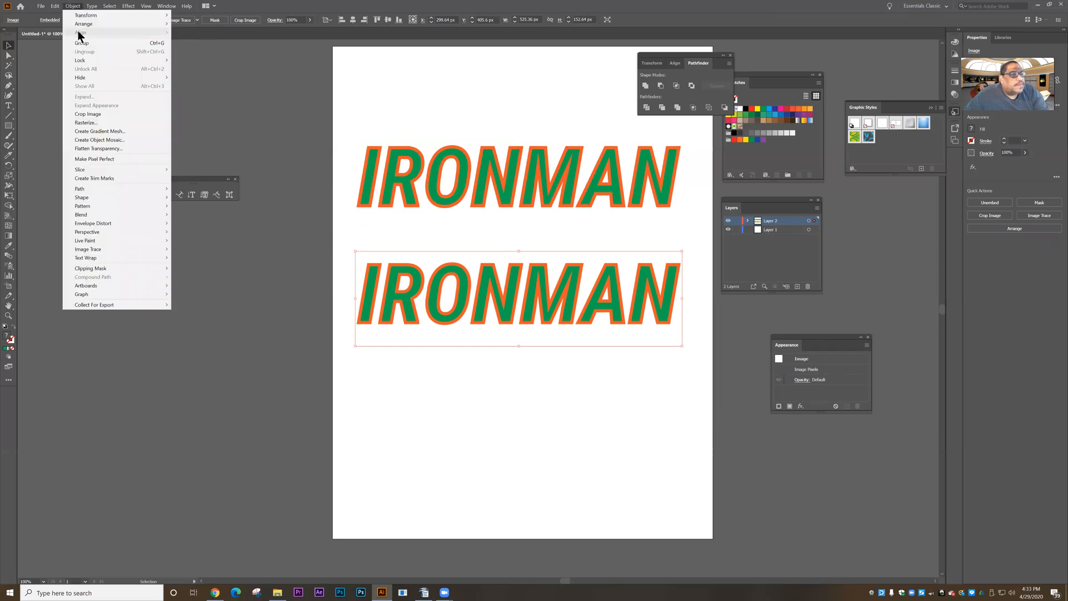
left_click(389, 355)
left_click(384, 305)
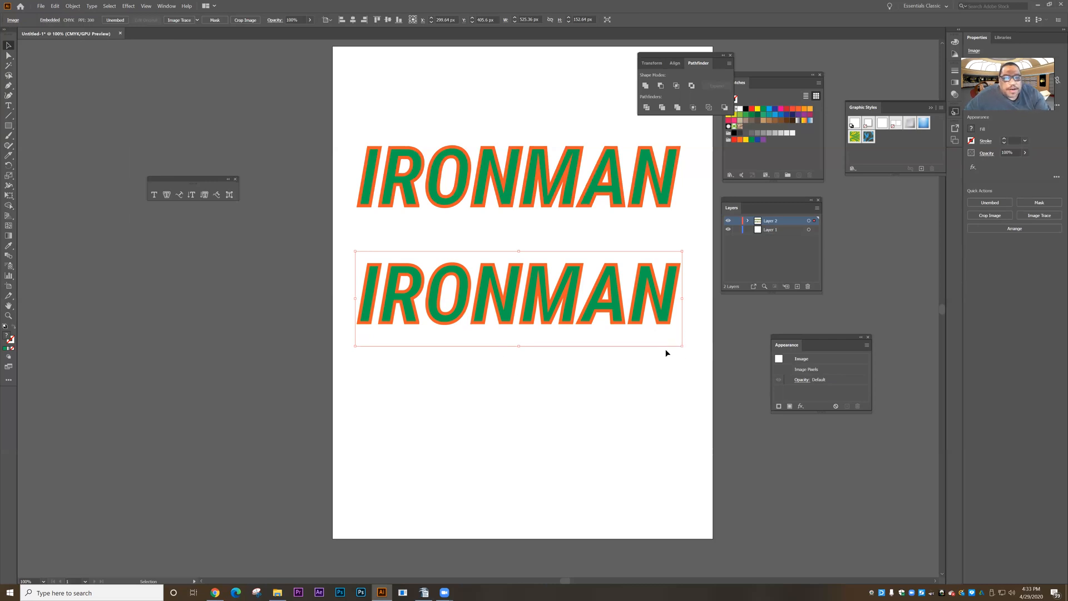
left_click(73, 7)
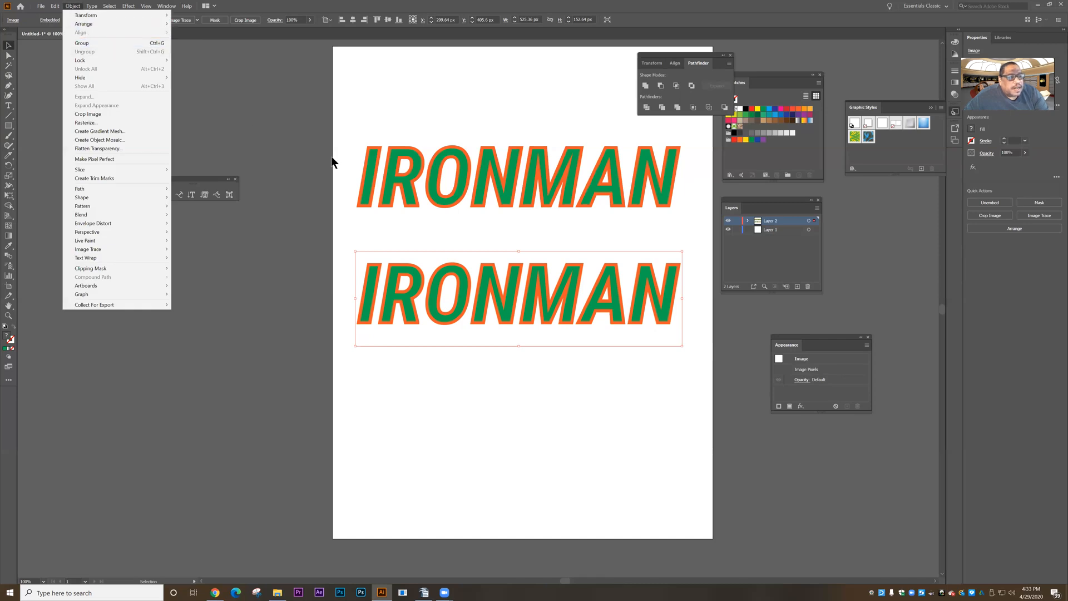
left_click(440, 230)
- Try stretching the rasterized IRONMAN copy narrower and taller, undo the resize, and delete the copy
left_click(499, 295)
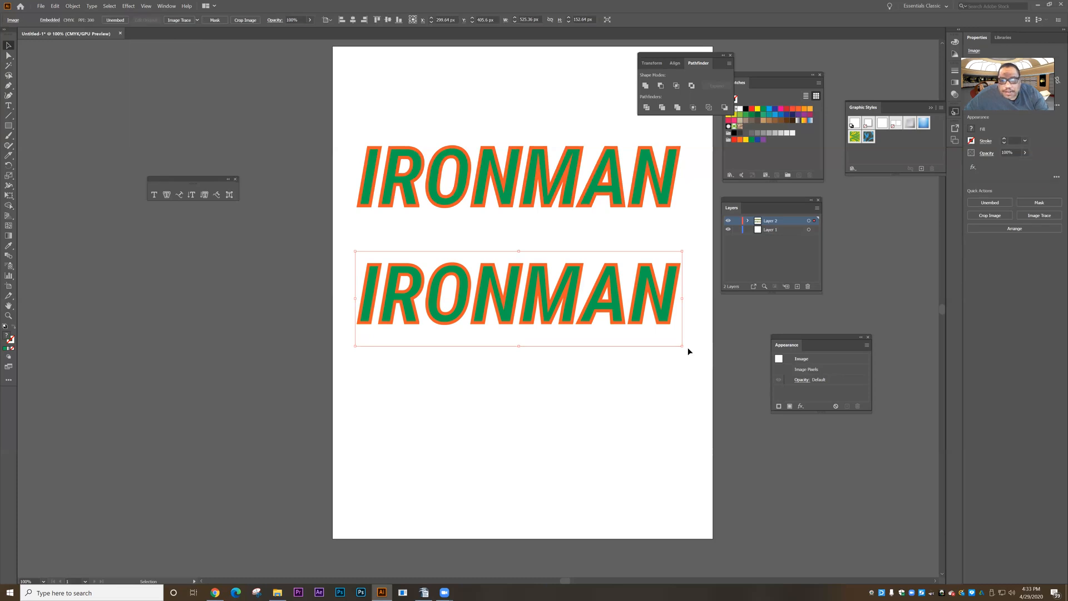
left_click_drag(683, 347, 612, 457)
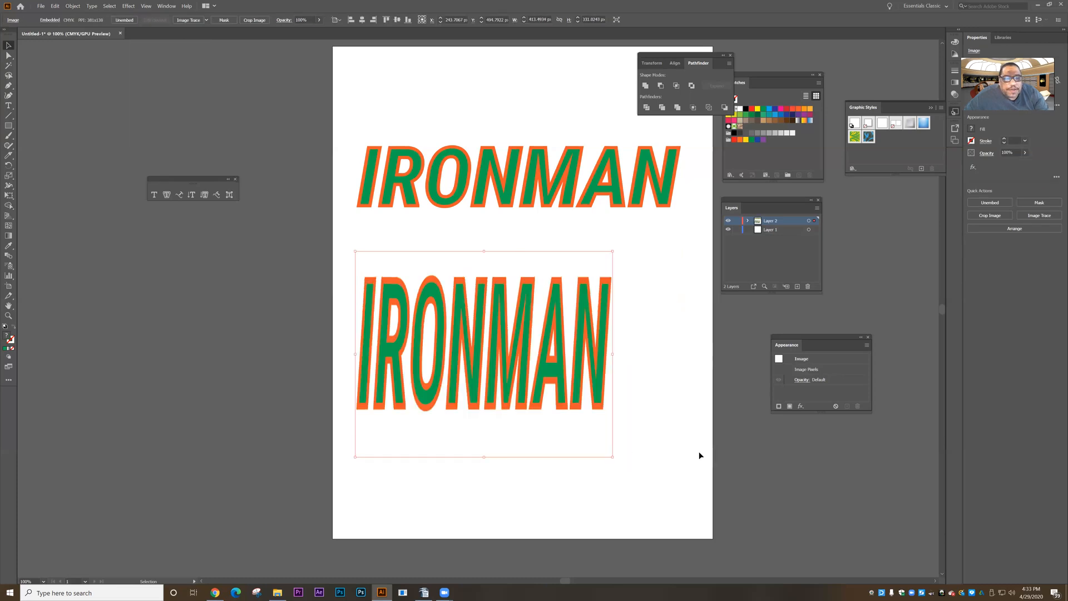
key("ctrl+z")
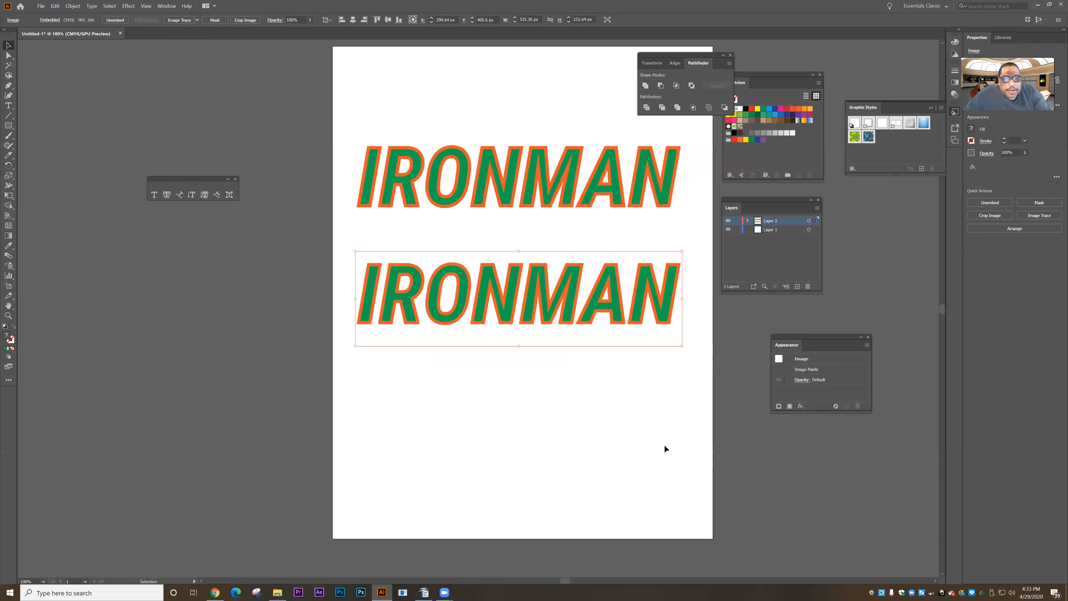
key("Delete")
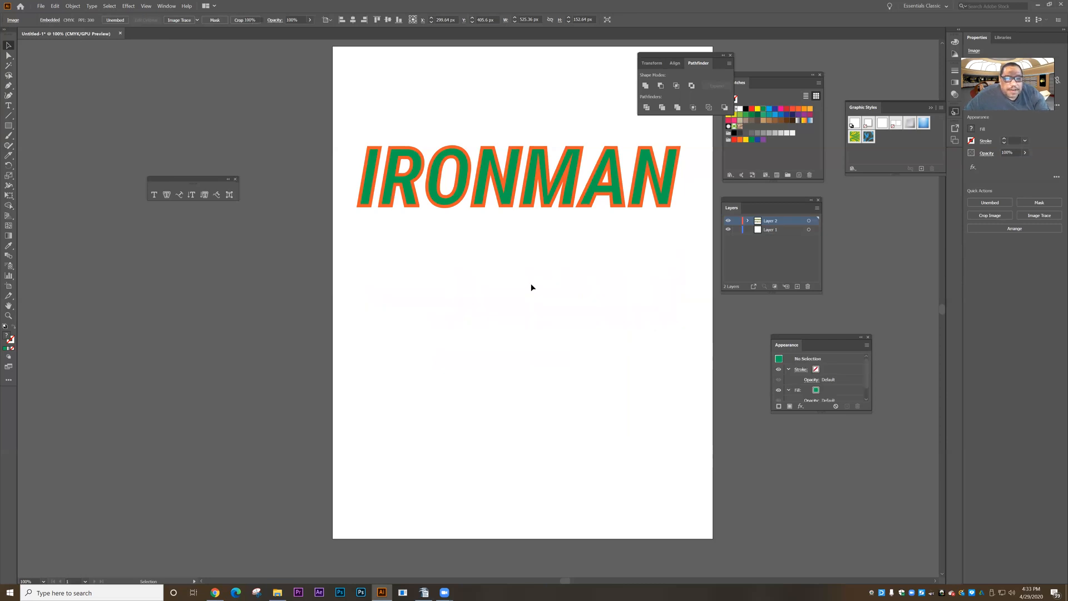
- Move the remaining IRONMAN text slightly lower on the artboard
left_click(485, 199)
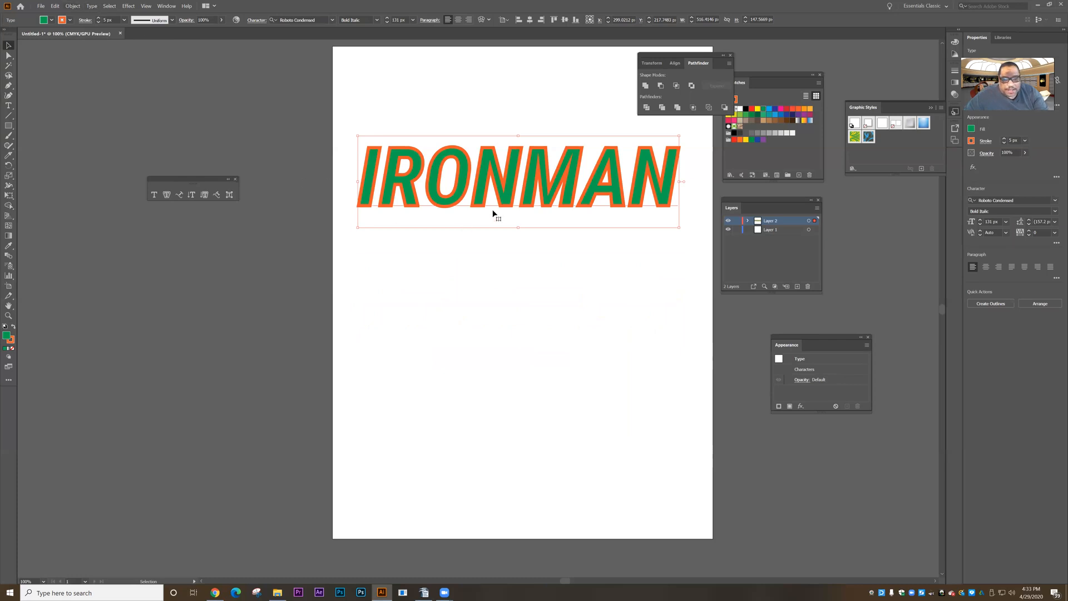
left_click_drag(486, 196, 485, 224)
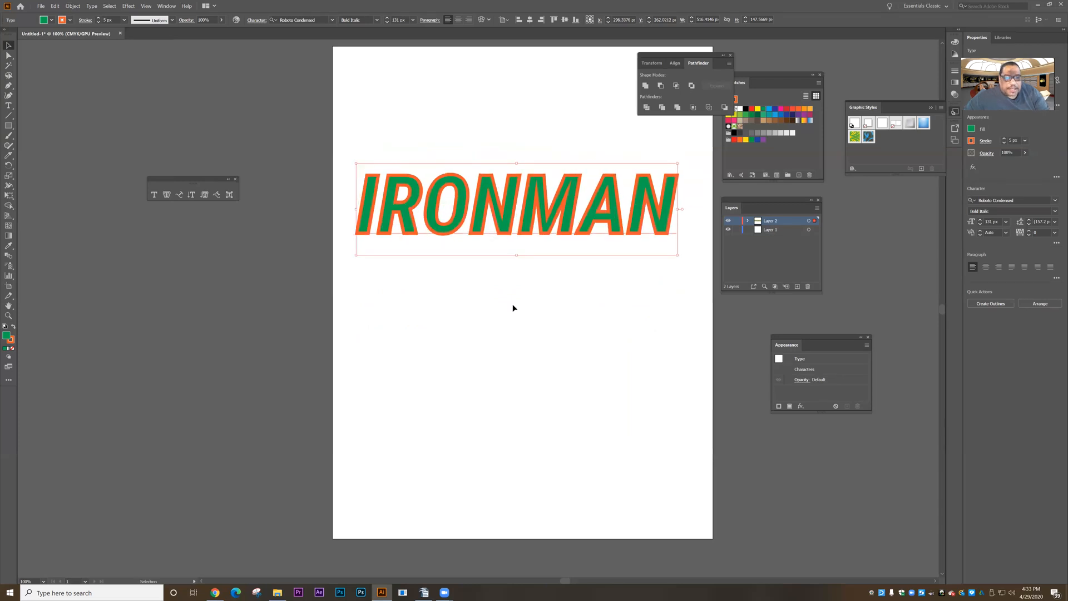
- Add a 3D Extrude & Bevel effect to the IRONMAN text with rotation -17°, -24°, 7° and an extrude depth of 69 pt
left_click(128, 6)
mouse_move(150, 55)
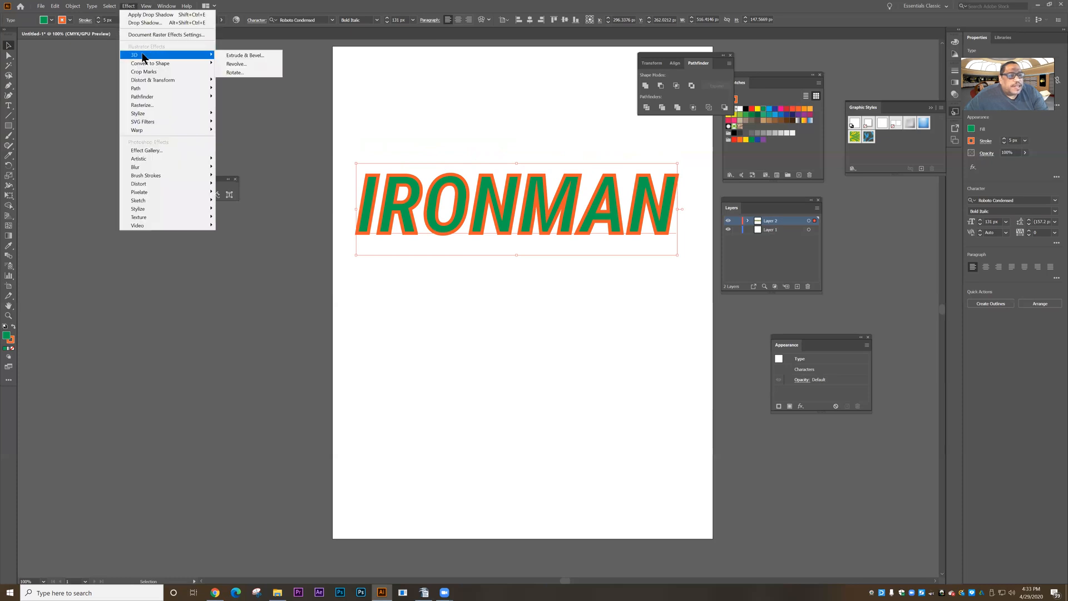
left_click(238, 56)
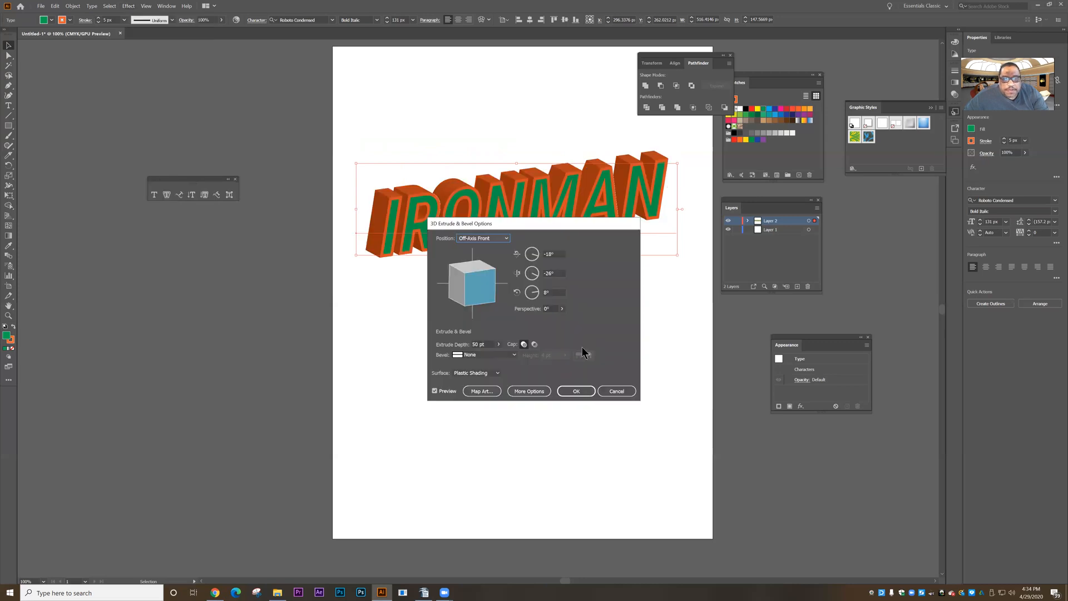
left_click_drag(520, 224, 601, 292)
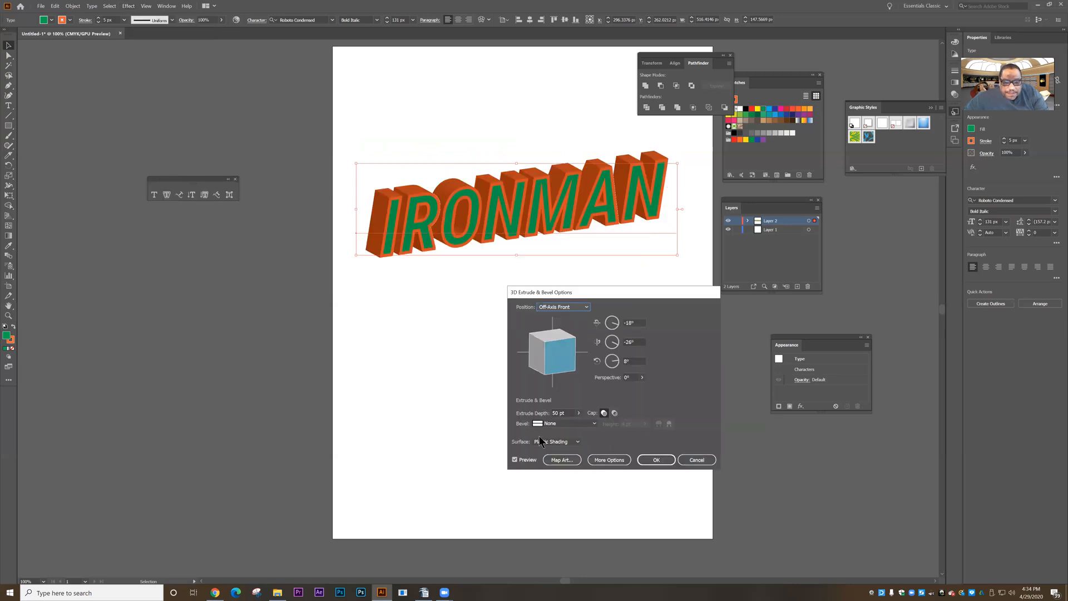
left_click_drag(560, 366, 560, 360)
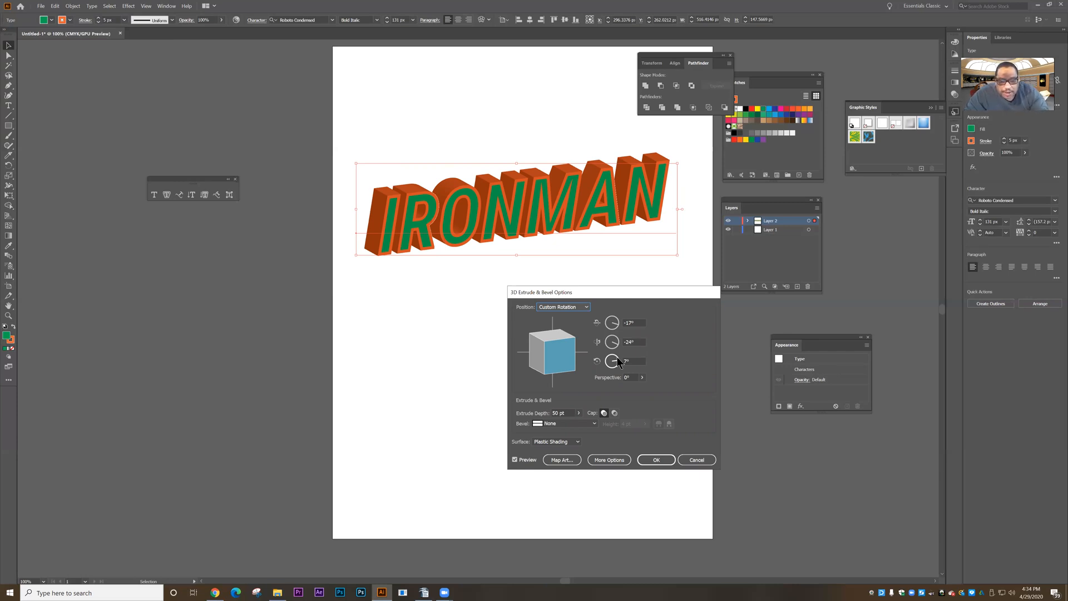
left_click_drag(579, 413, 549, 426)
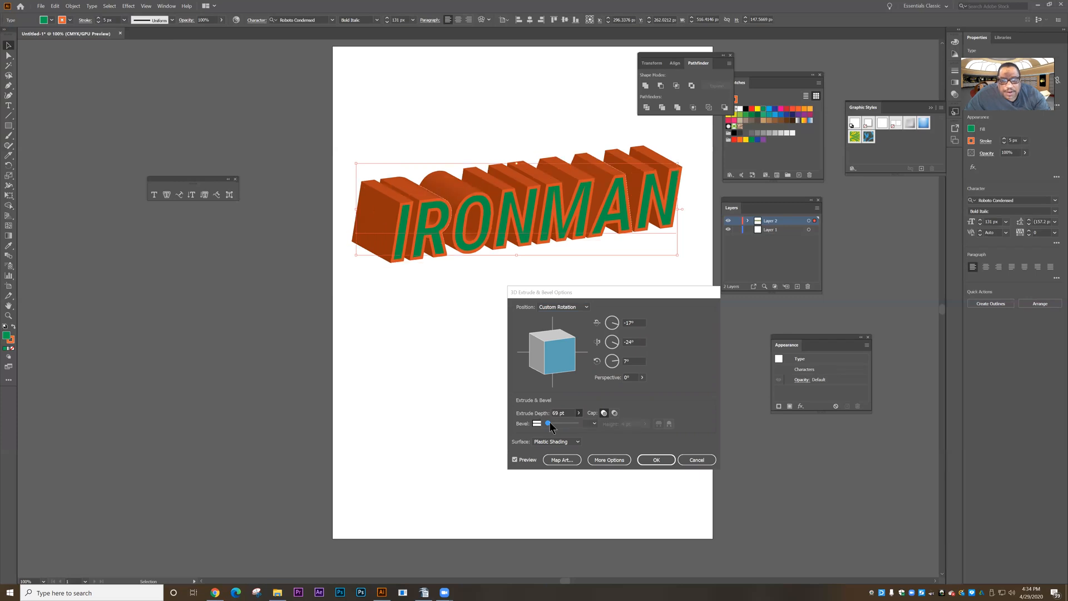
- Try the Wireframe and Diffuse Shading surfaces on the text, return to Plastic Shading and apply the 3D effect
left_click(564, 441)
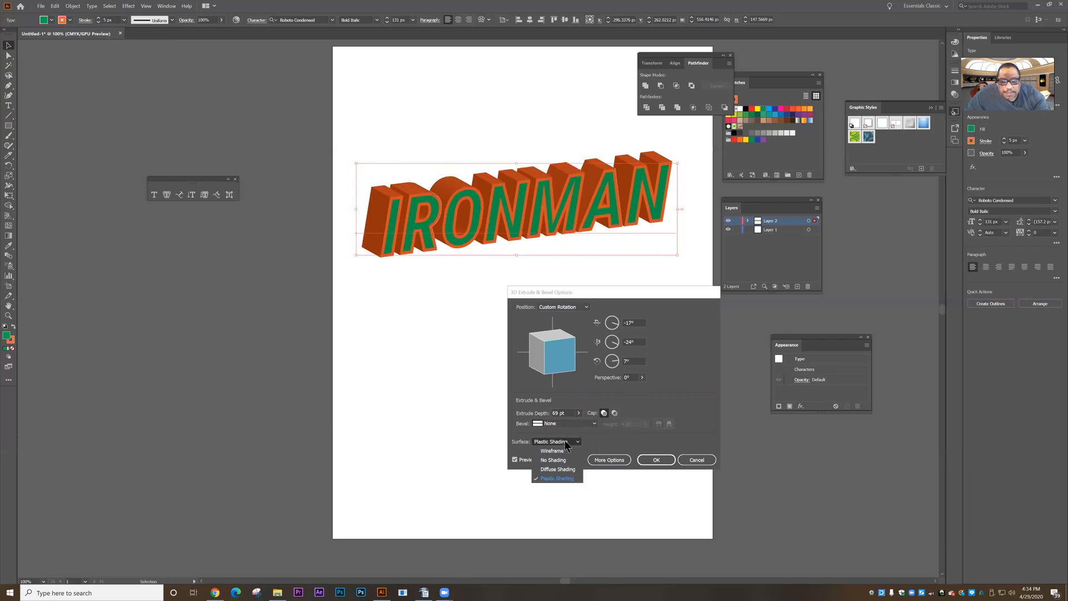
left_click(563, 450)
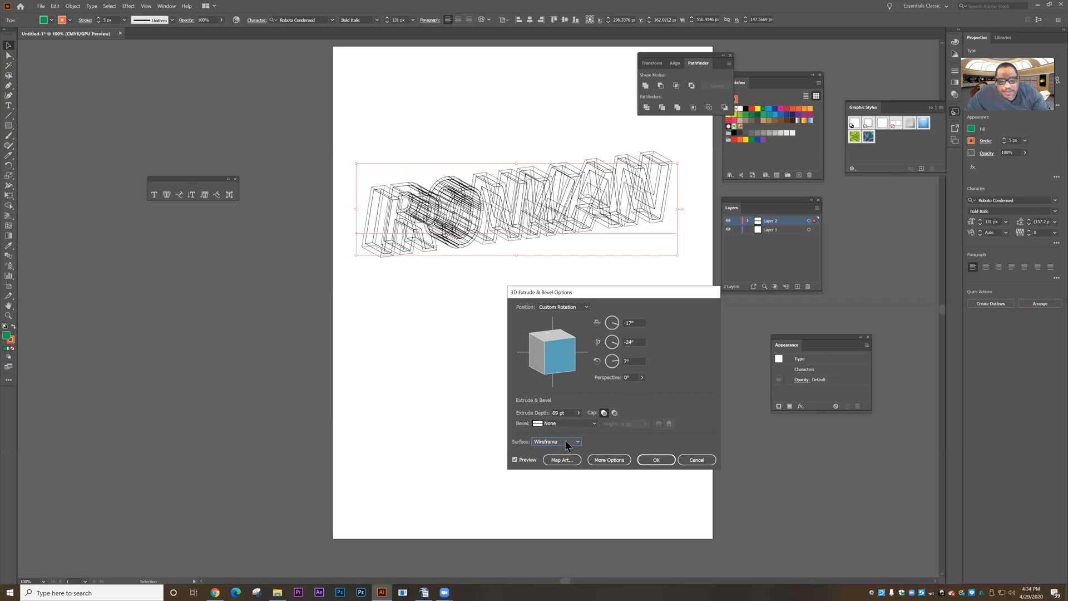
left_click(566, 441)
left_click(562, 469)
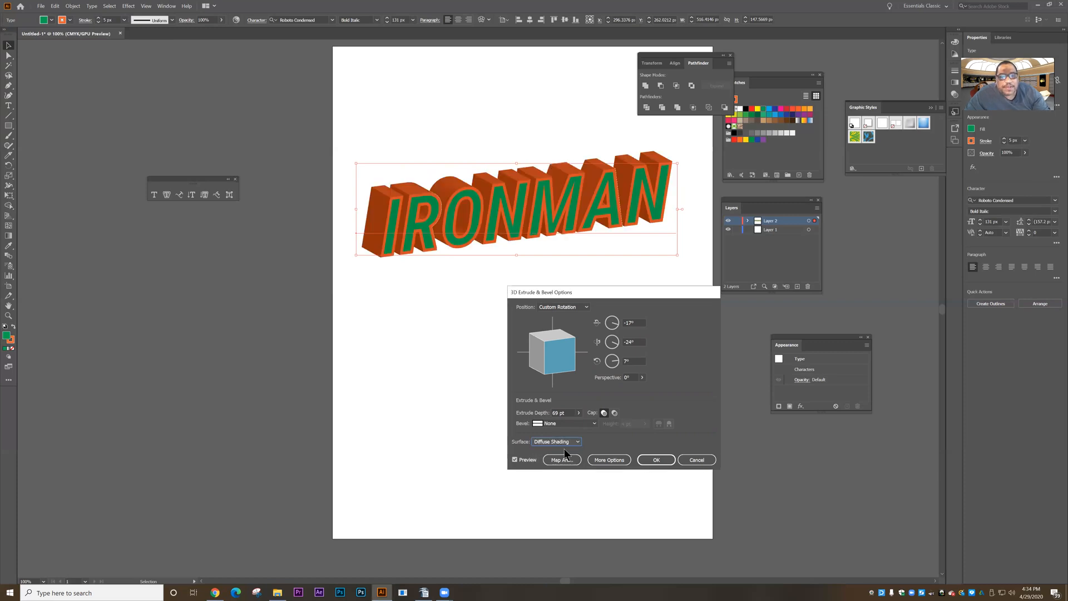
left_click(564, 442)
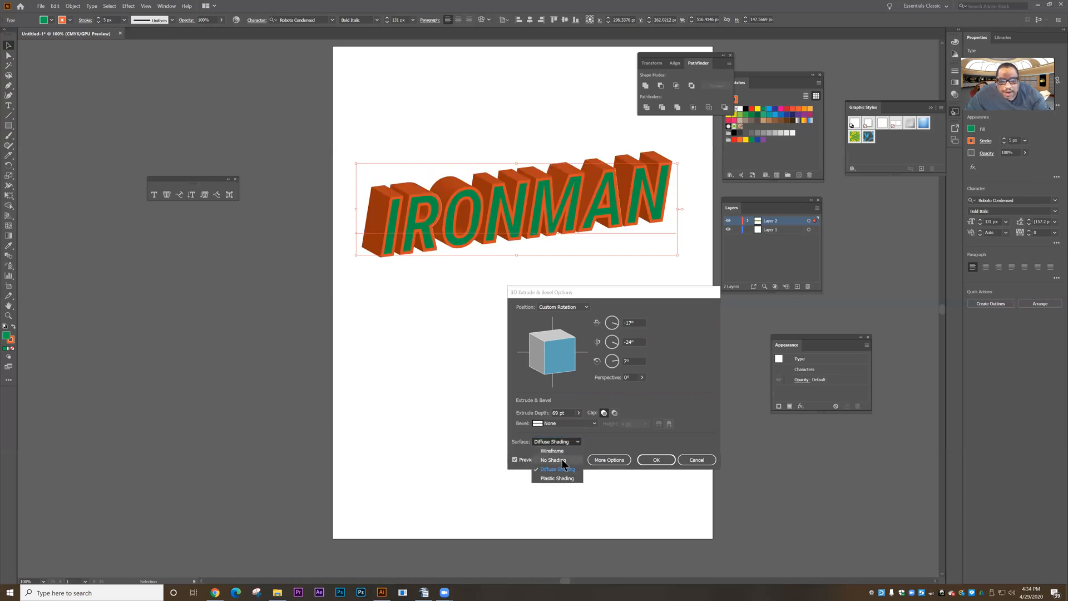
left_click(562, 478)
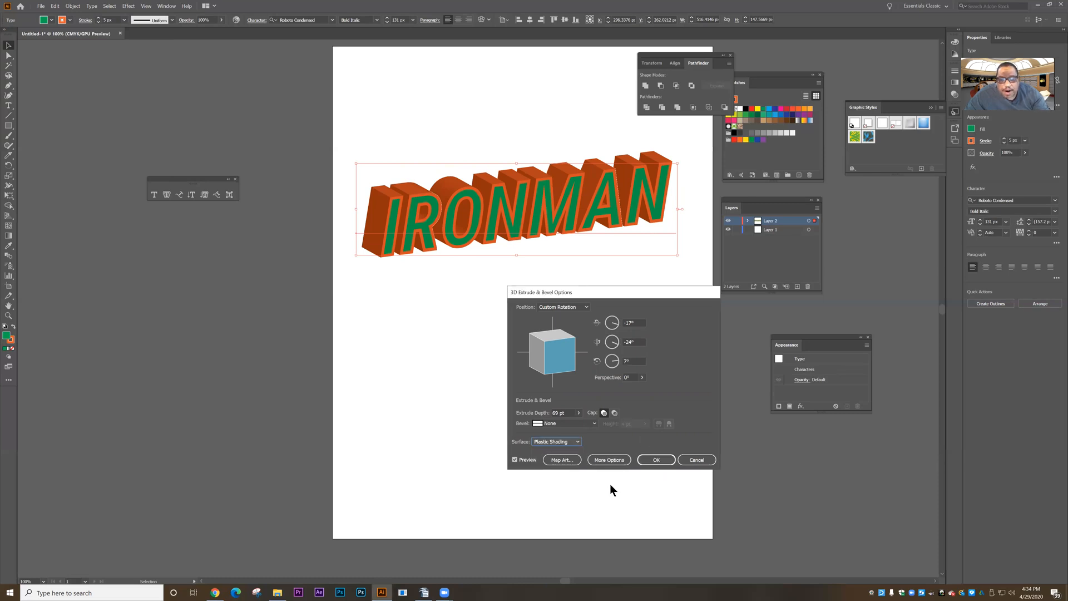
left_click(658, 462)
left_click(436, 421)
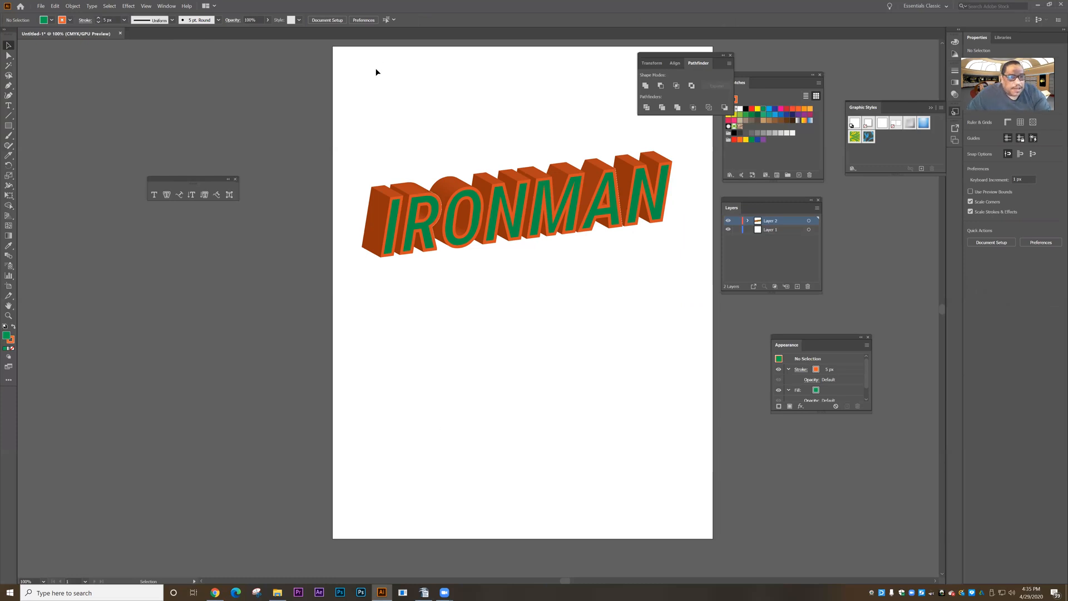
- Draw a circle about 47 px in diameter below the left part of the IRONMAN text
left_click(7, 128)
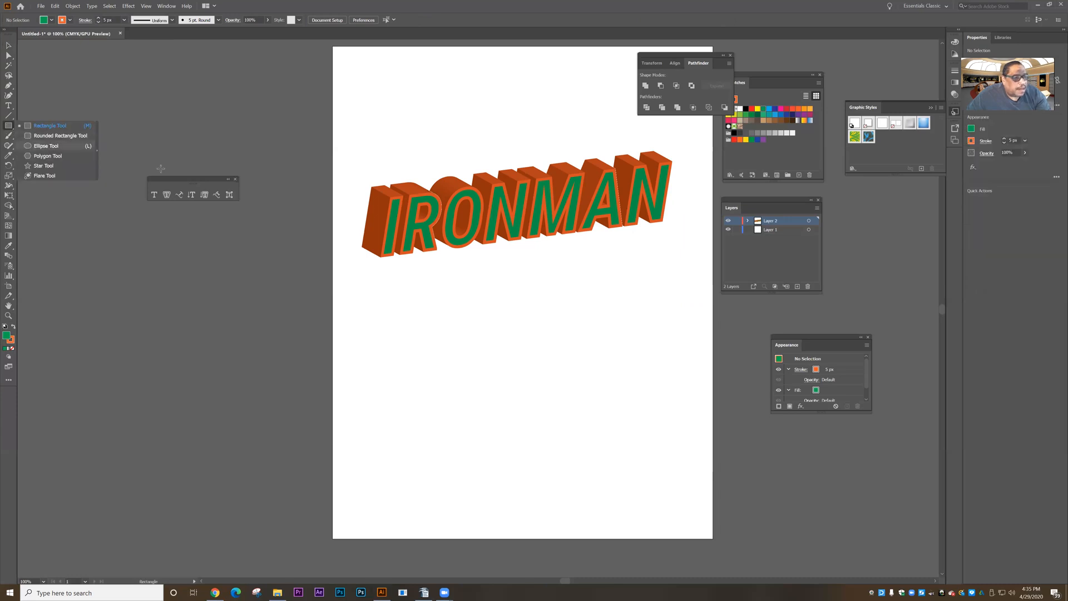
left_click(26, 145)
left_click_drag(423, 332, 451, 357)
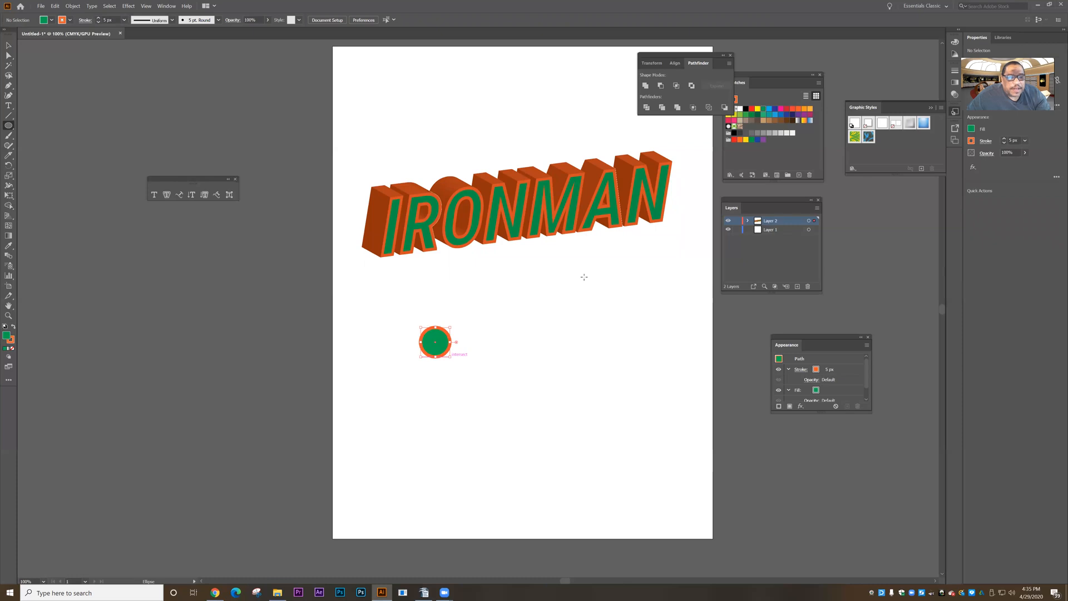
- Apply 3D Extrude & Bevel to the circle with rotation -22°, -22°, 7°, a 50 pt depth and Plastic Shading
left_click(128, 6)
mouse_move(135, 56)
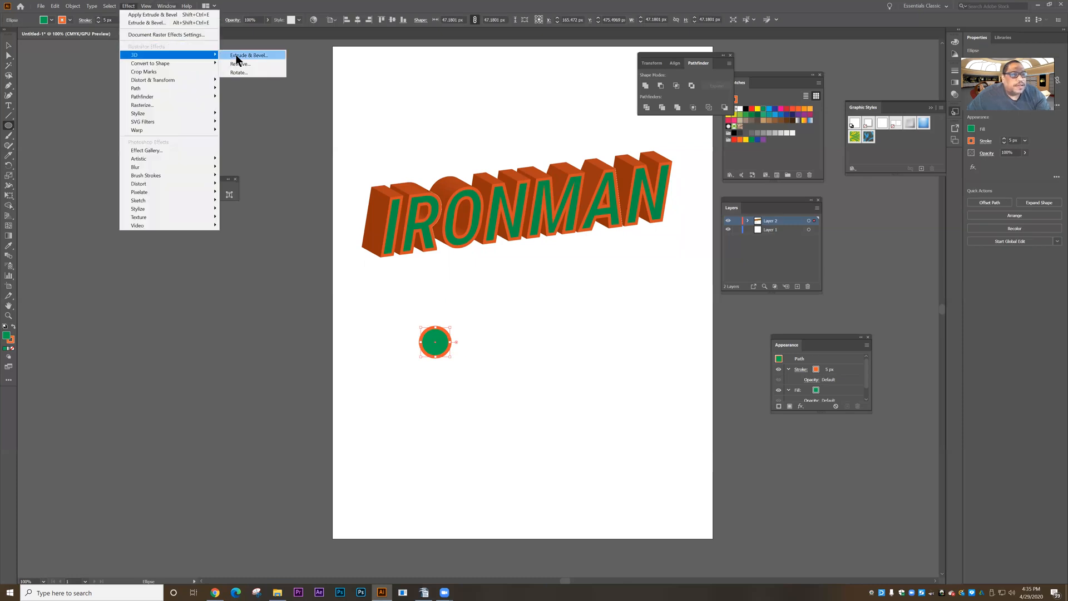
left_click(238, 56)
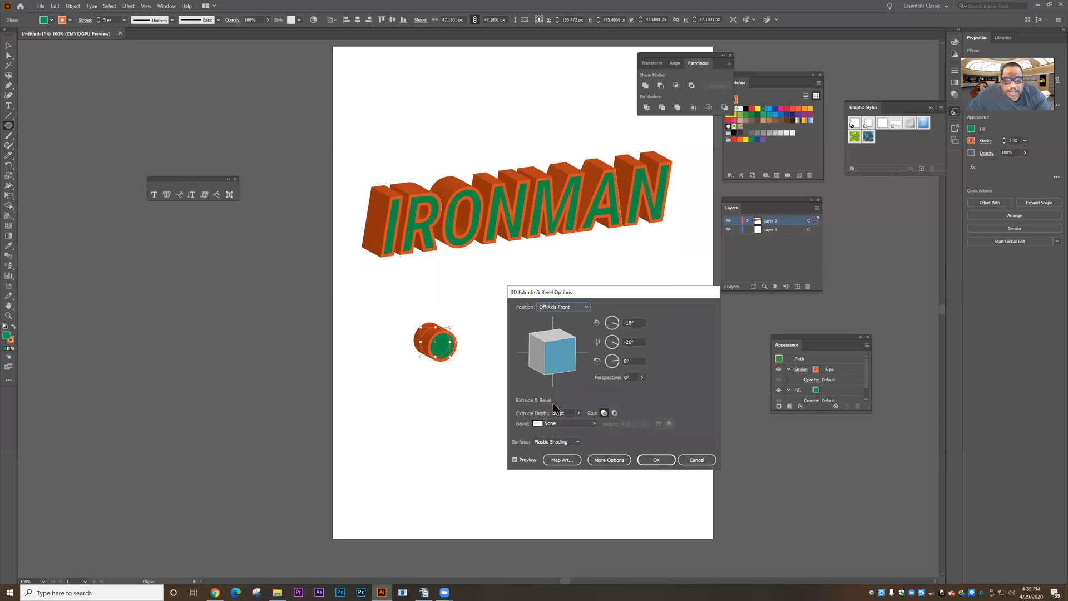
left_click_drag(559, 361, 561, 361)
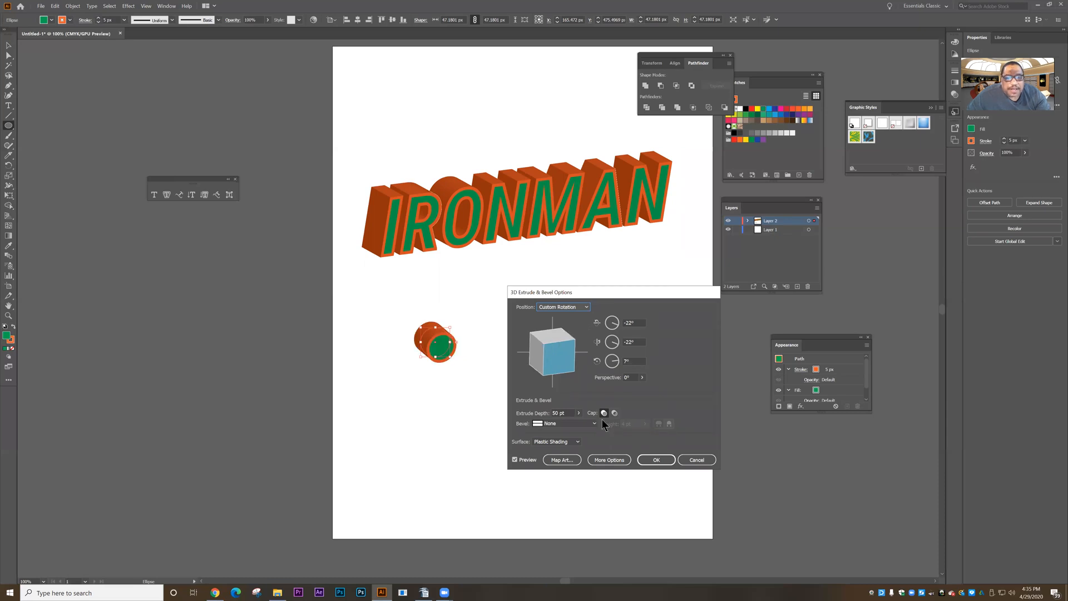
left_click(656, 460)
left_click(405, 365)
left_click(556, 311)
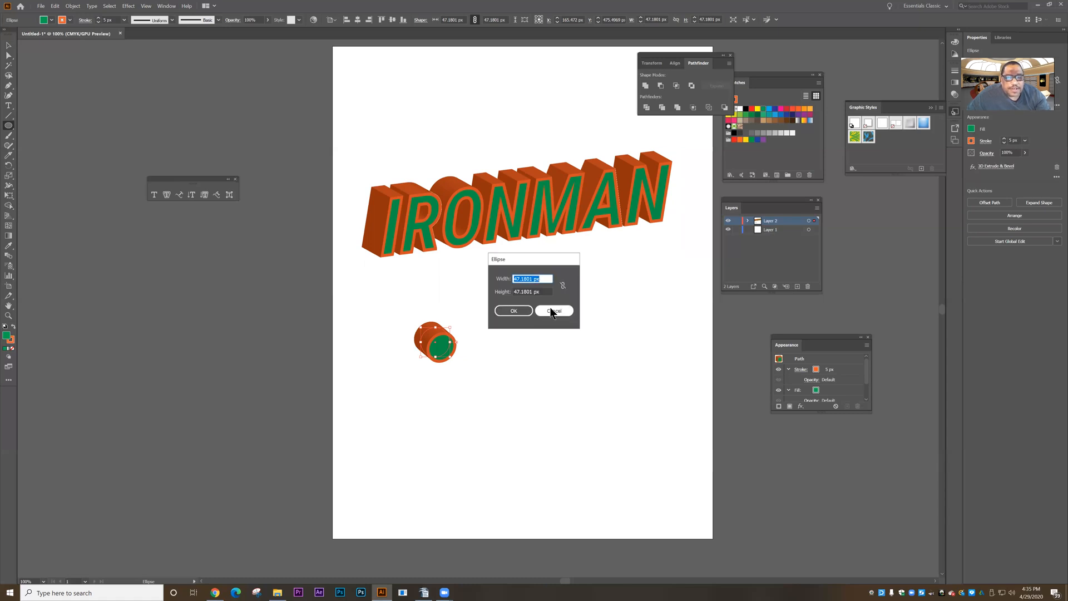
- Move the extruded circle to the lower right of the final N as a period and deselect it
key("v")
left_click(398, 382)
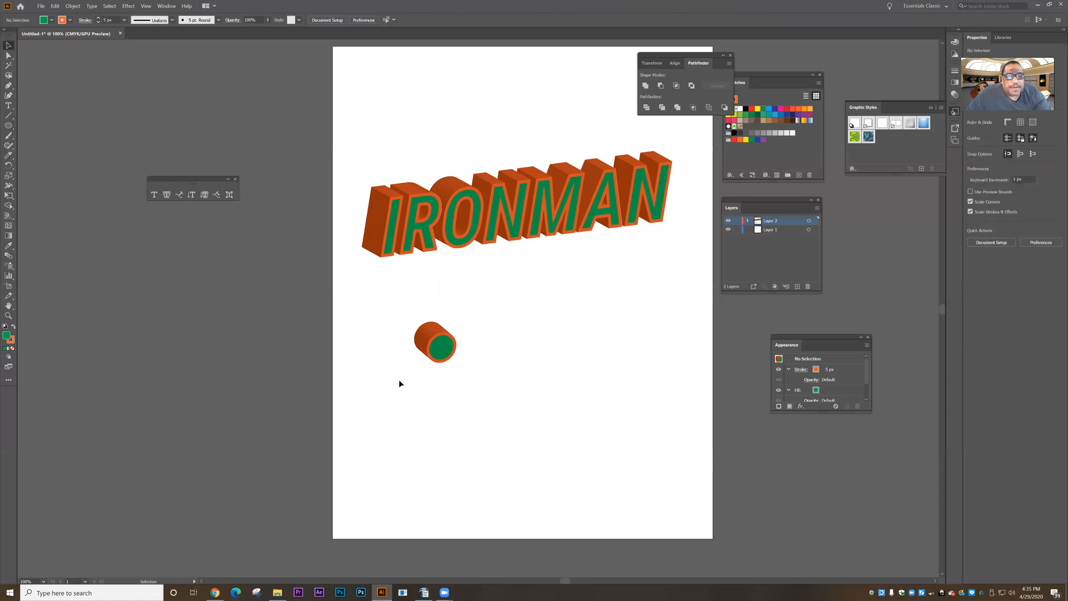
left_click_drag(460, 344, 684, 243)
left_click(578, 379)
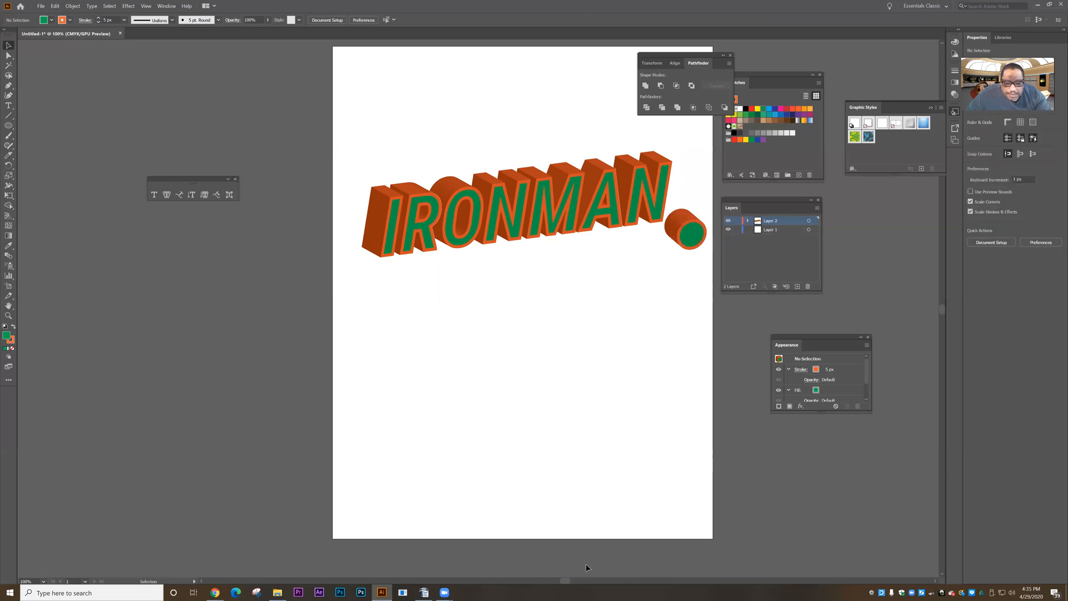